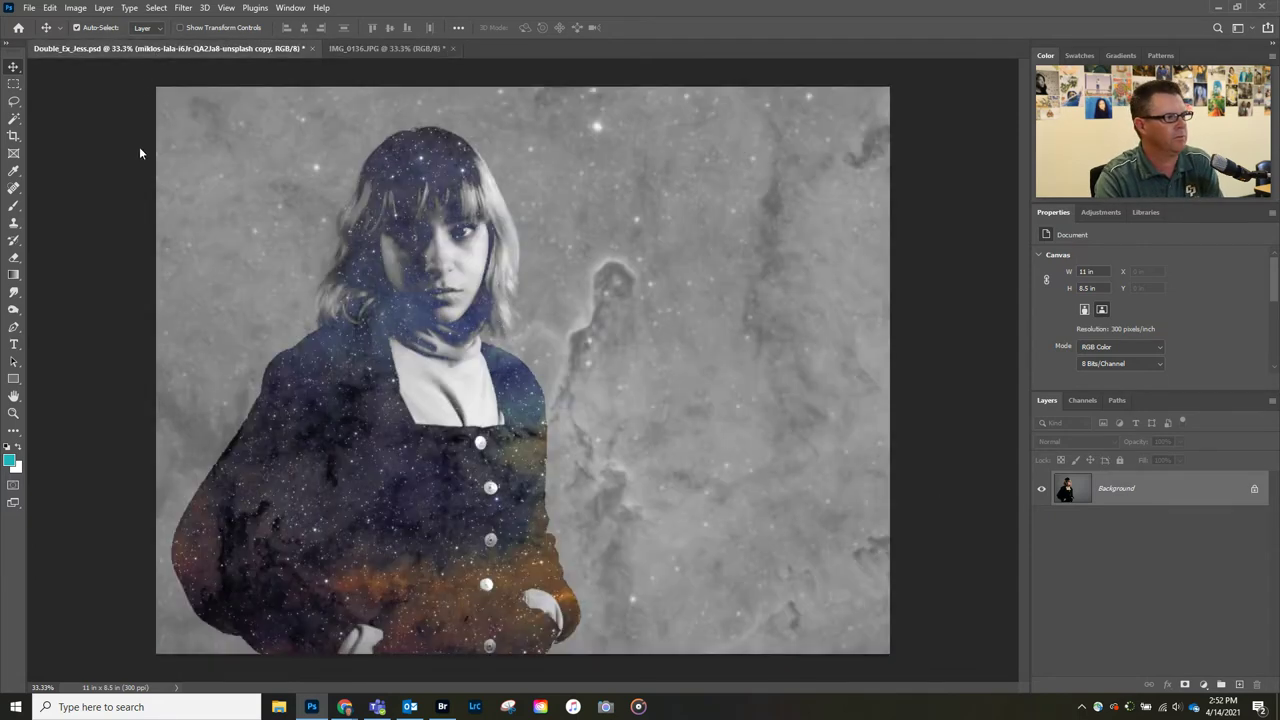
Select the woman with Select > Subject and mask Layer 0 to hide the grey backdrop.
left_click(165, 50)
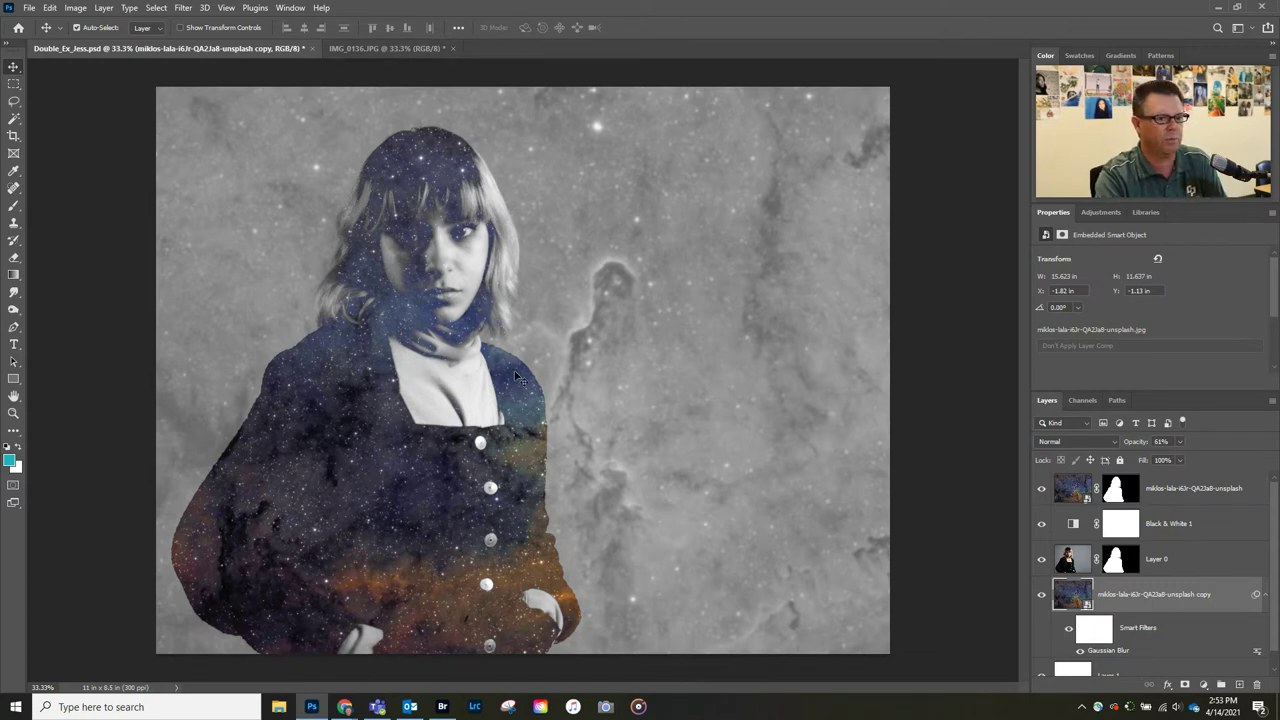
left_click(385, 48)
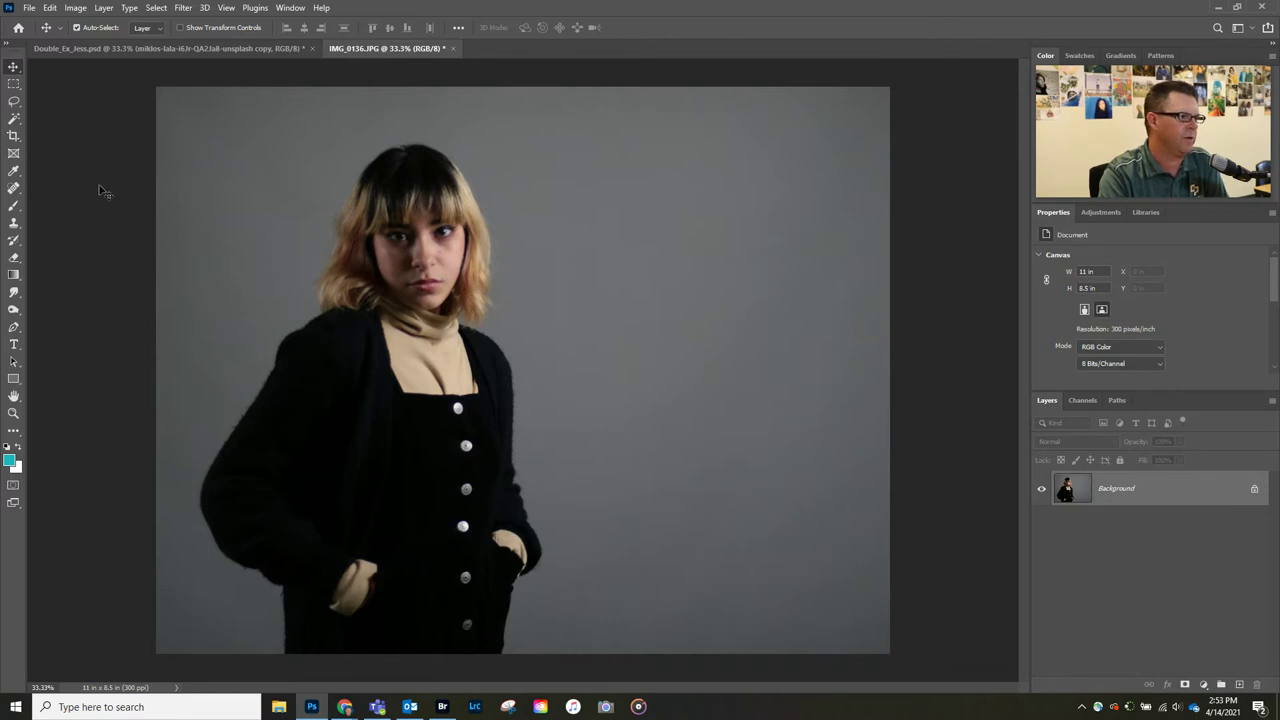
left_click(157, 10)
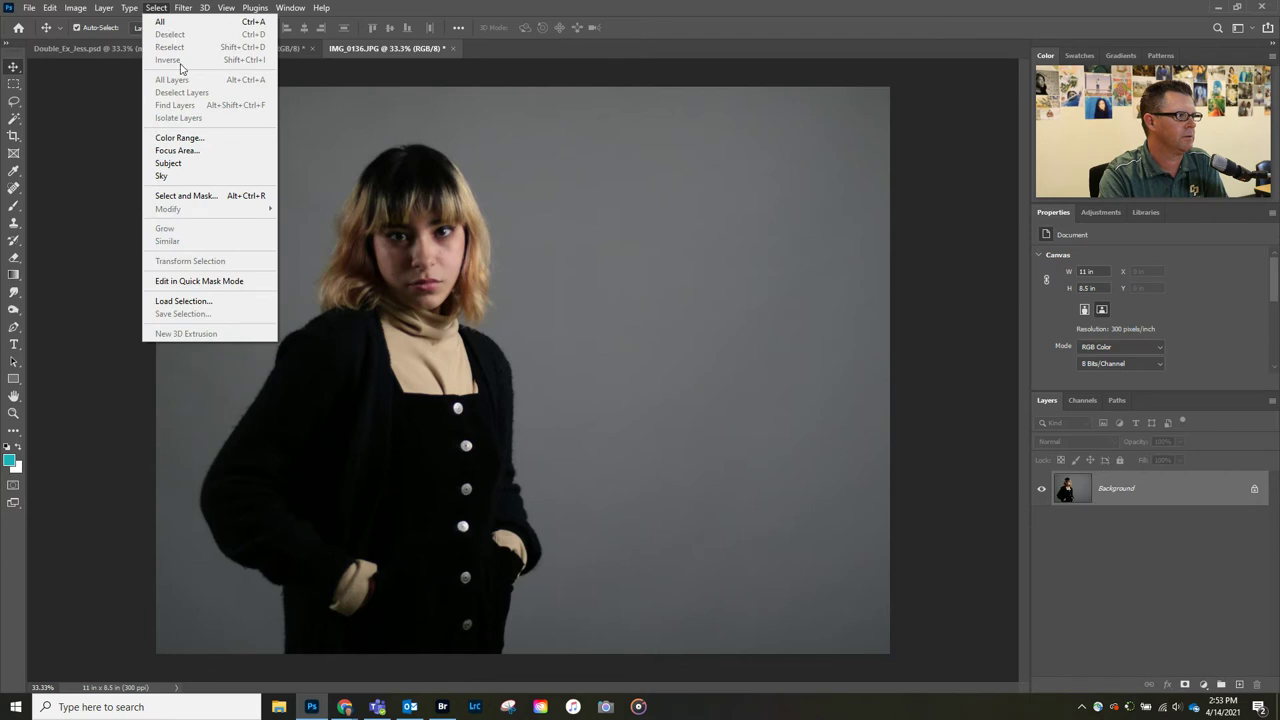
left_click(166, 164)
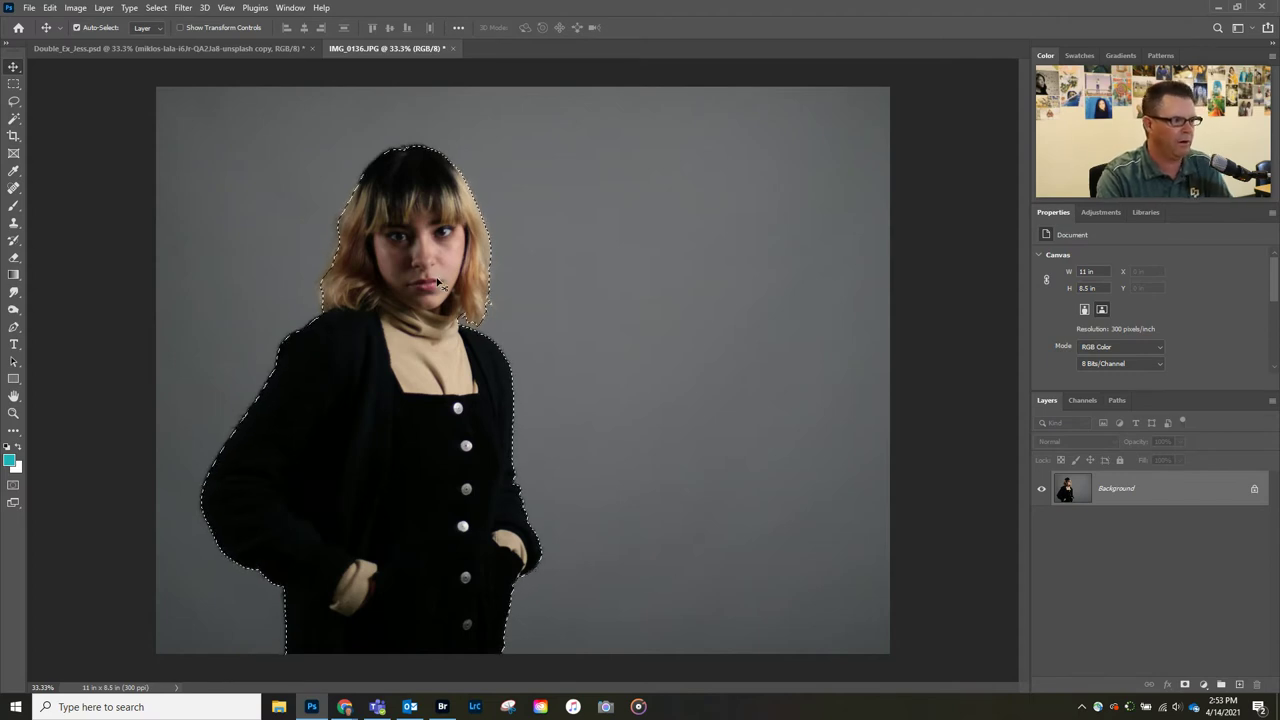
left_click(1190, 686)
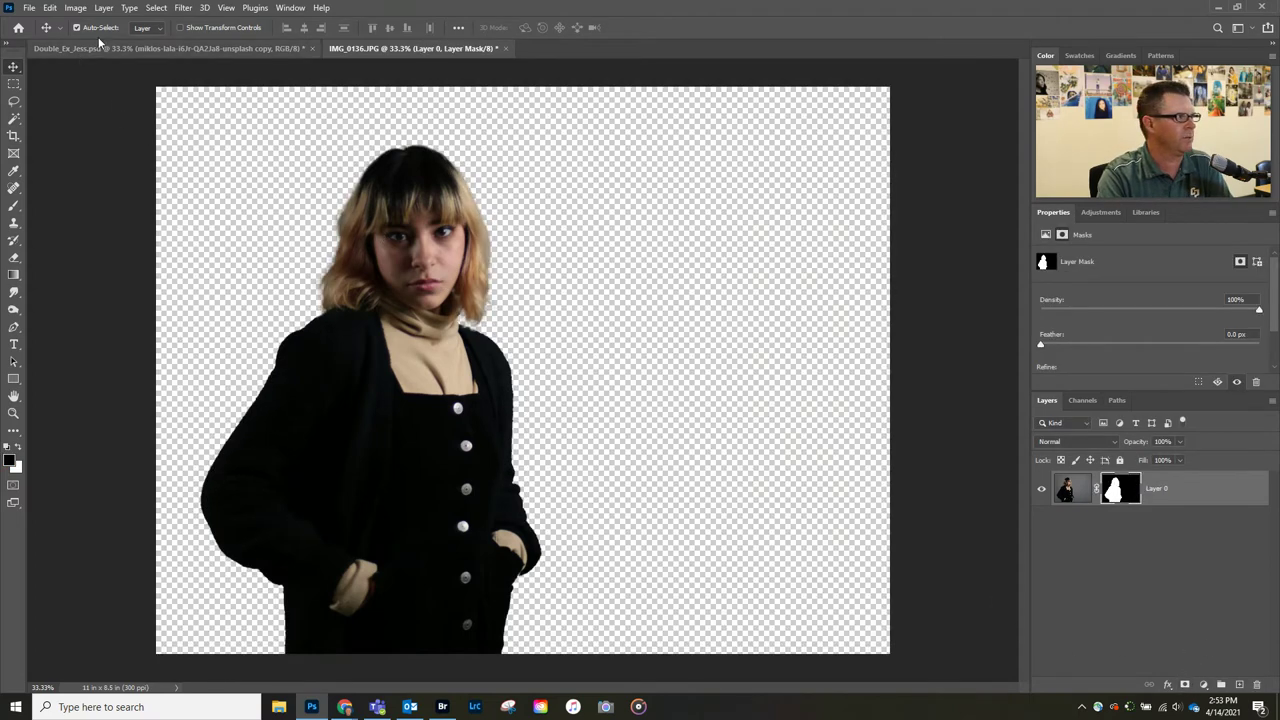
Place the miklos-lala nebula image as an embedded layer above the woman.
left_click(29, 8)
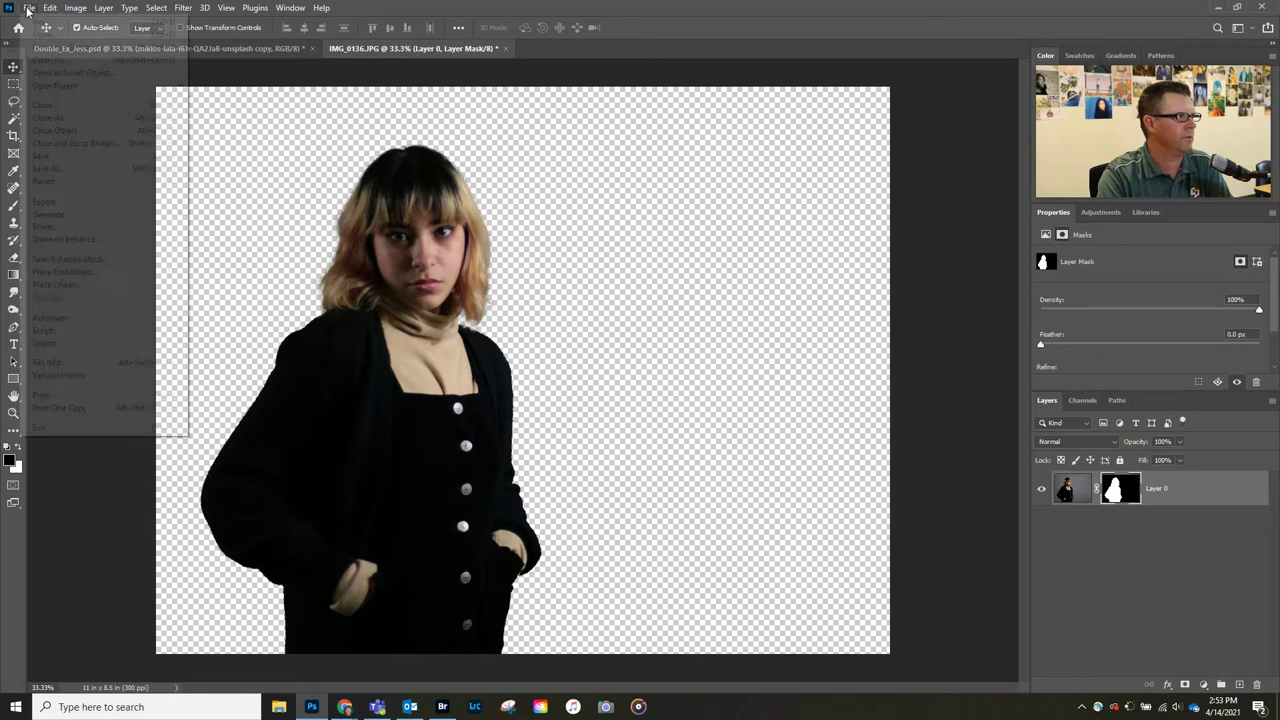
left_click(66, 272)
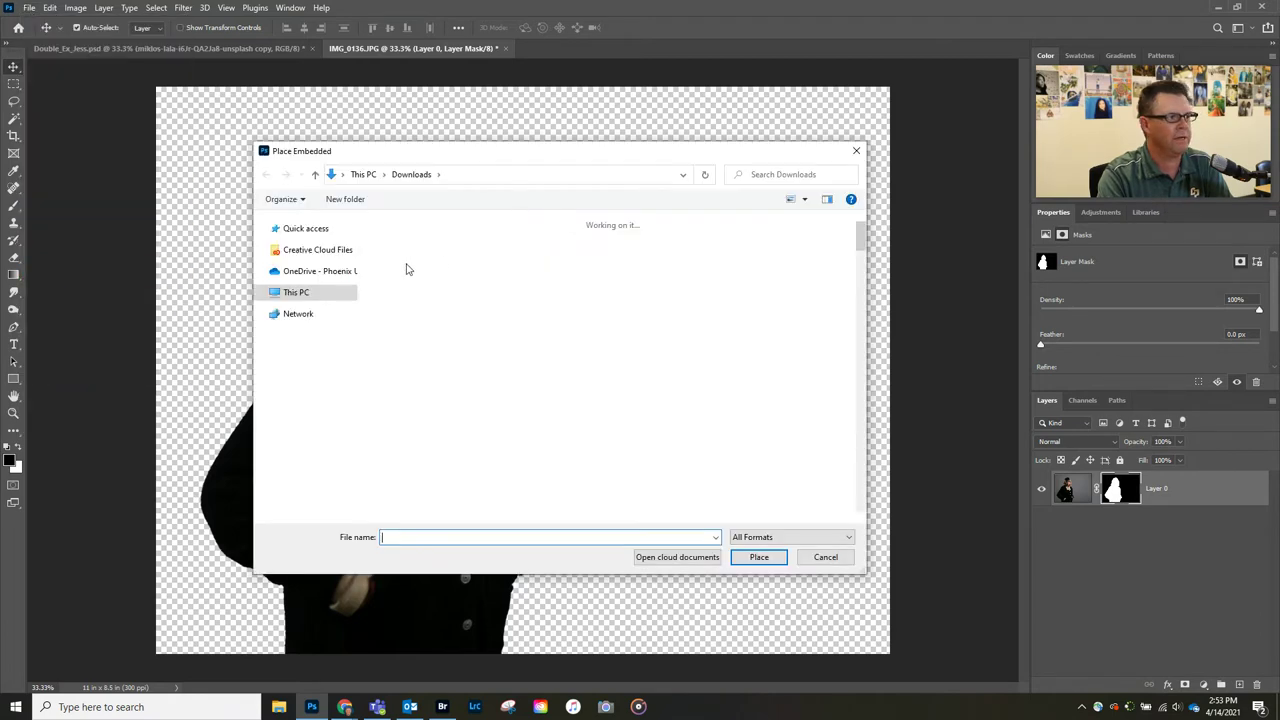
left_click(420, 284)
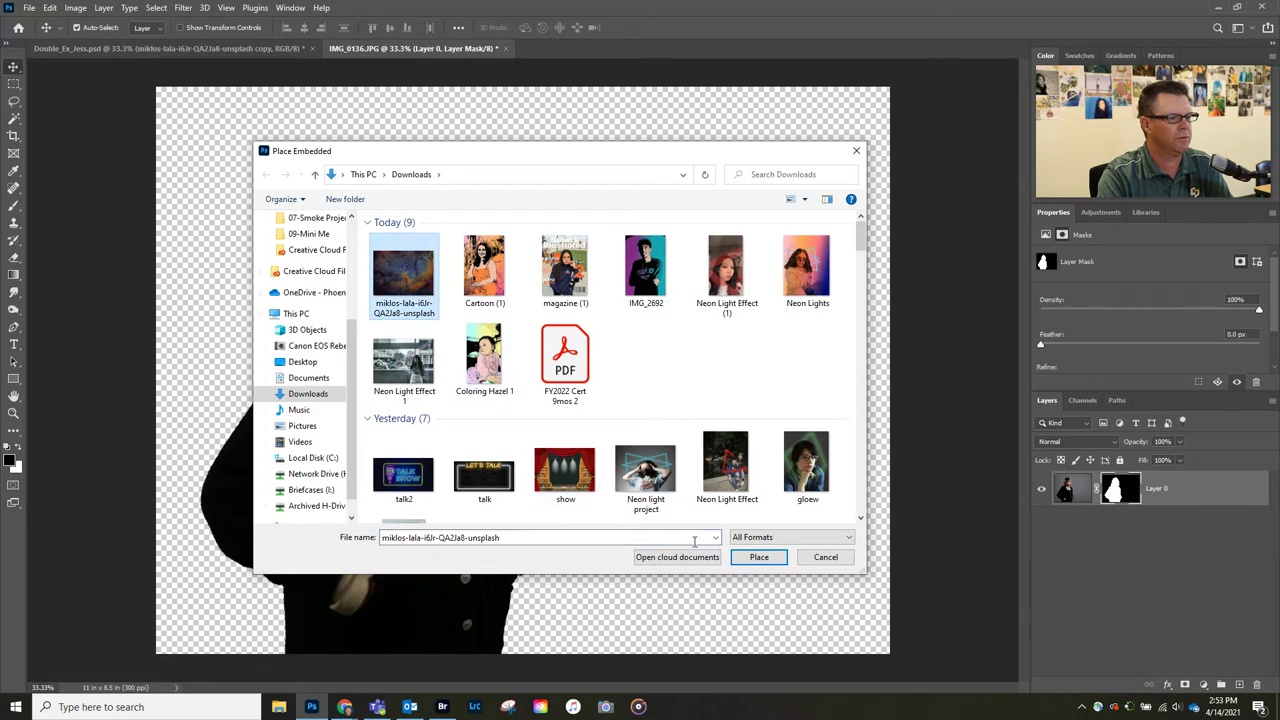
left_click(759, 558)
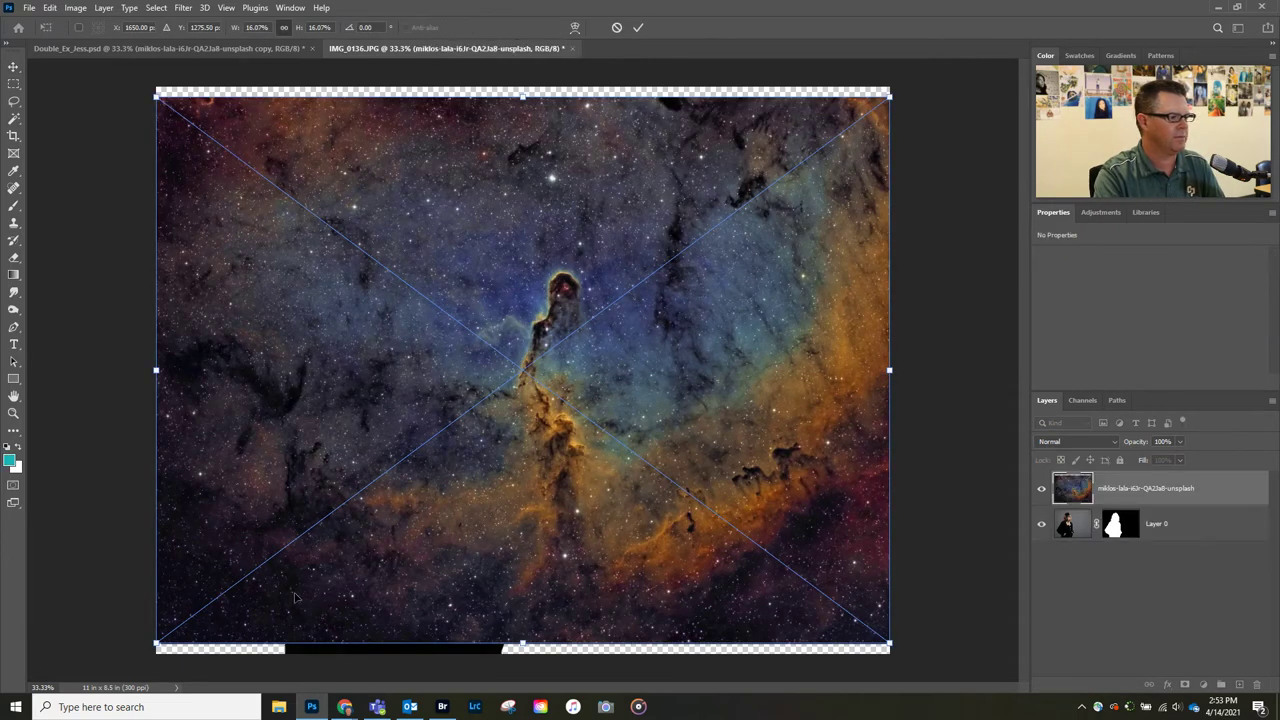
Shift and enlarge the nebula image to cover the whole canvas, then commit it.
left_click_drag(295, 598, 283, 622)
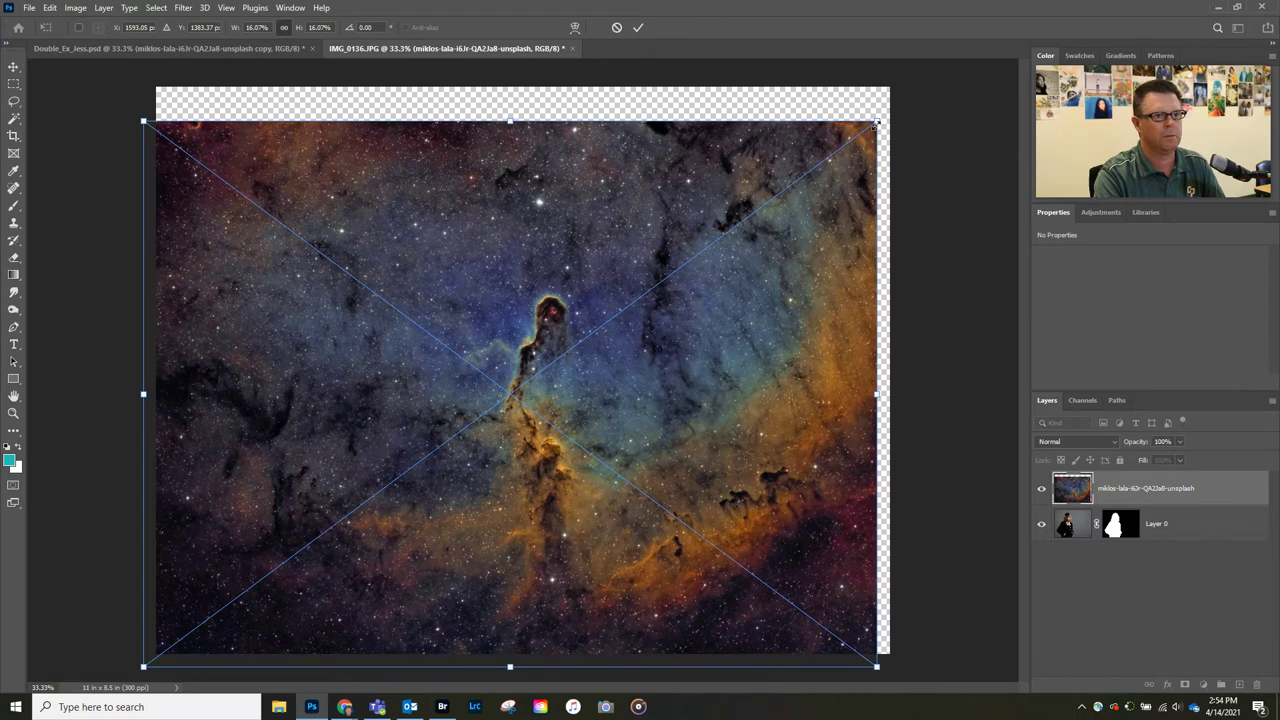
left_click_drag(876, 121, 940, 73)
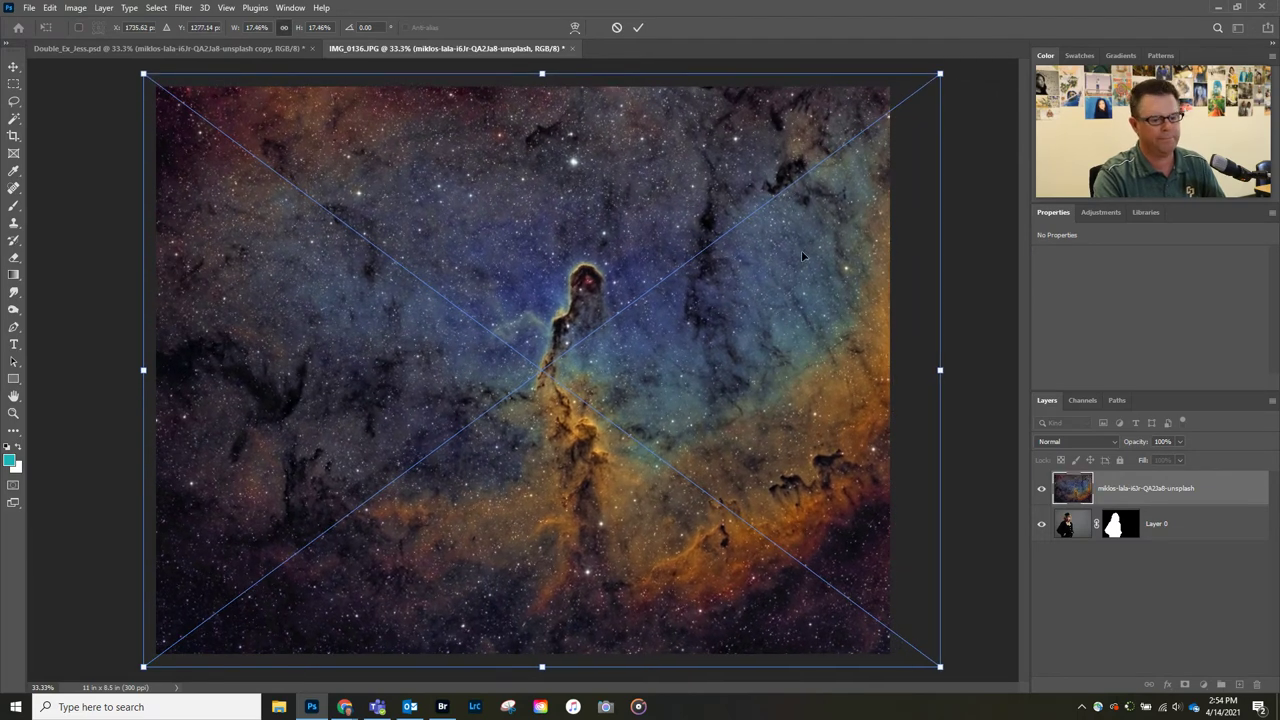
key("Return")
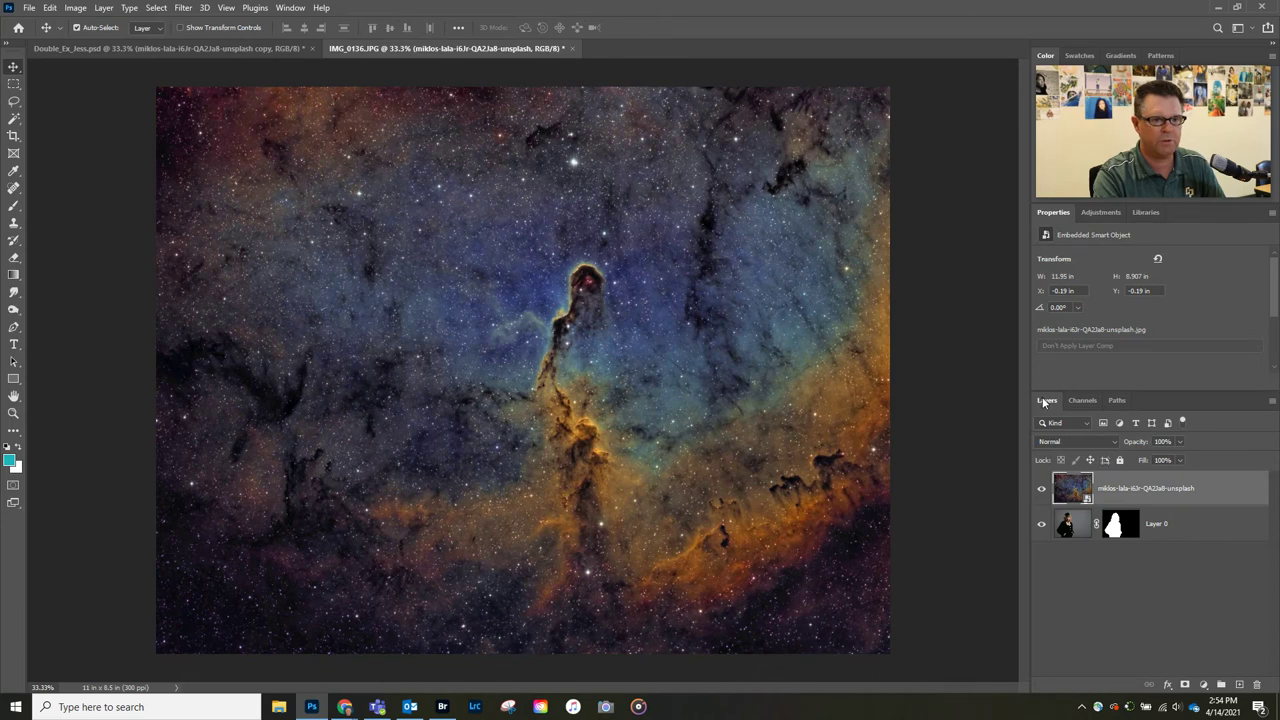
Switch the nebula layer's blend mode to Lighten.
left_click(1090, 442)
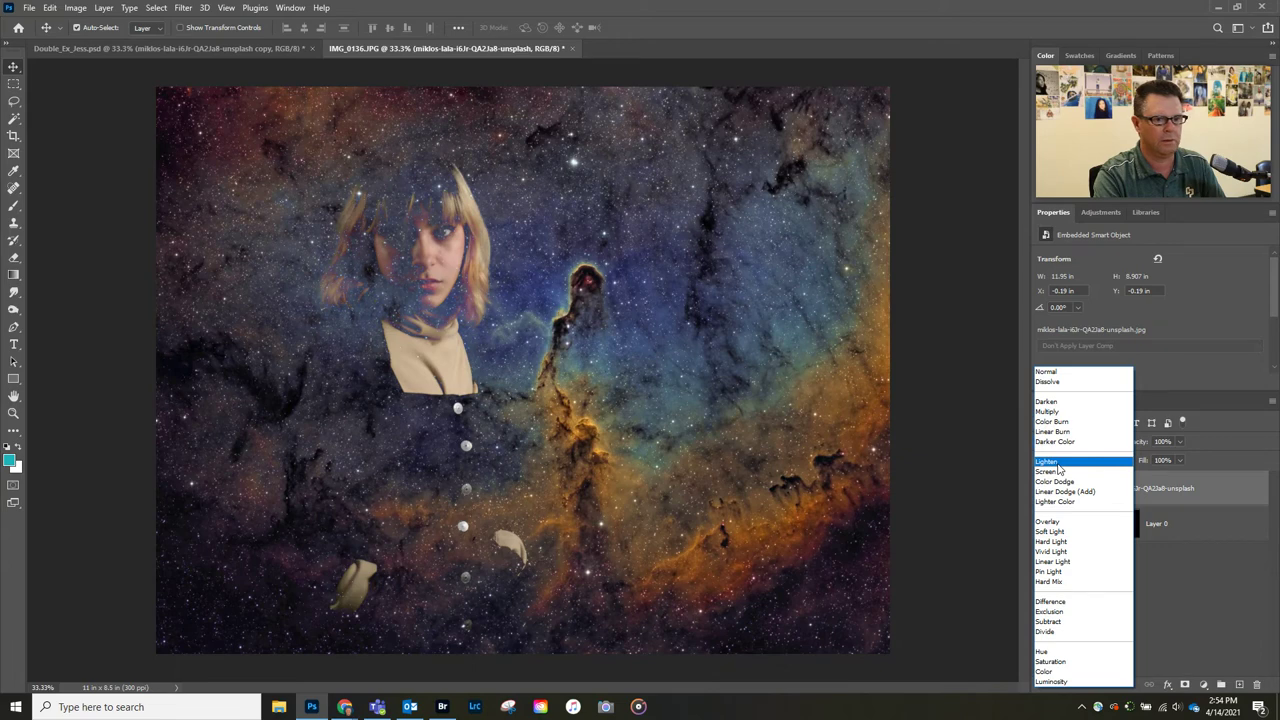
left_click(1058, 466)
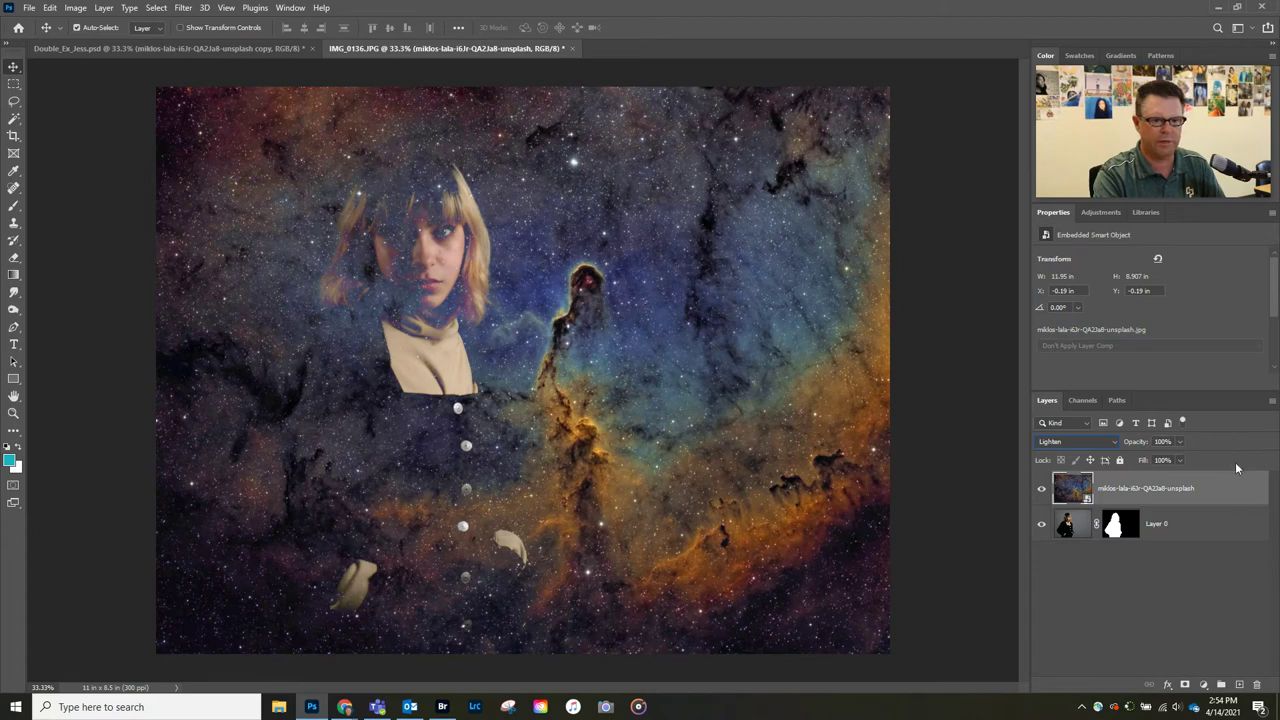
Duplicate the nebula, move the original below Layer 0 in Normal mode, and hide the copy.
left_click_drag(1236, 492, 1238, 683)
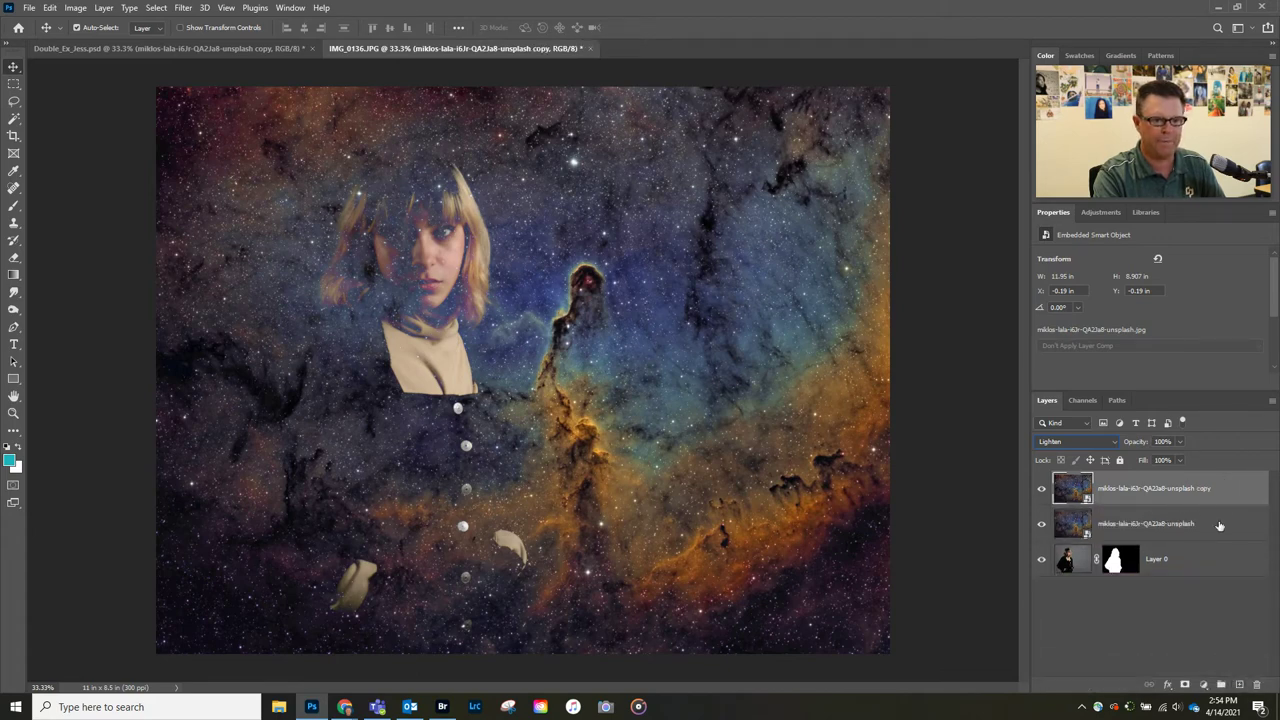
left_click_drag(1162, 528, 1099, 612)
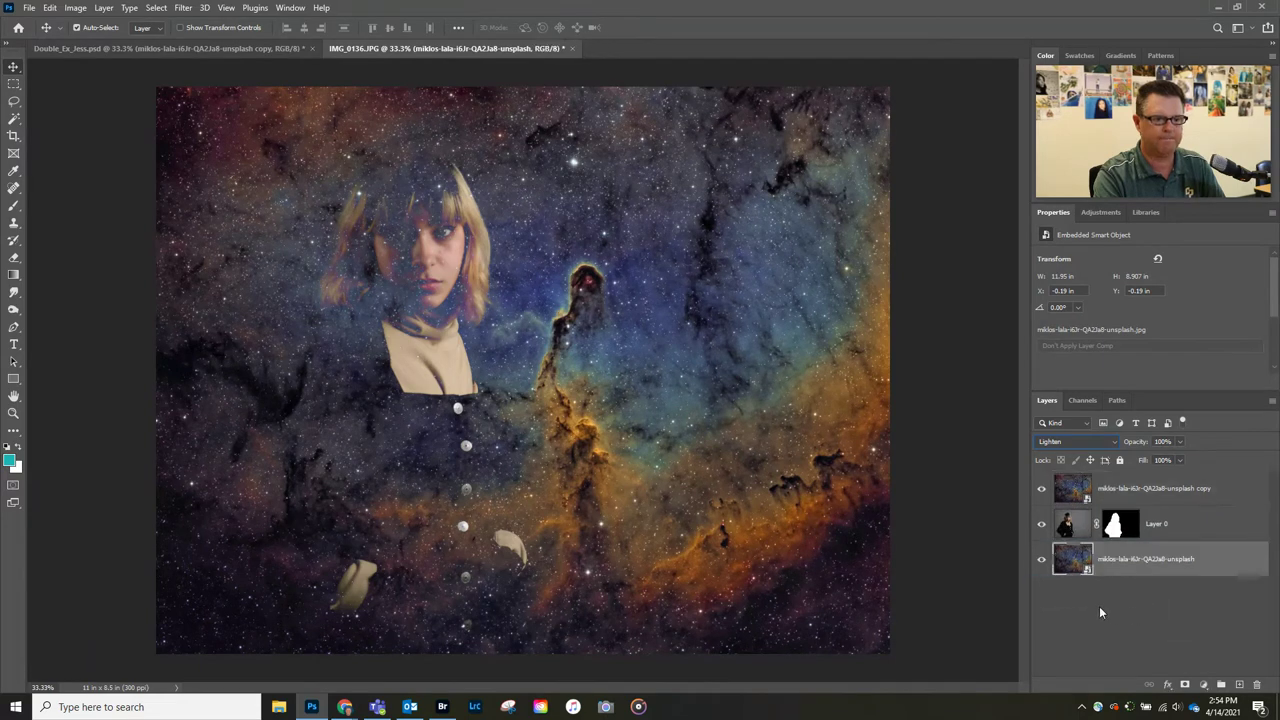
left_click(1066, 444)
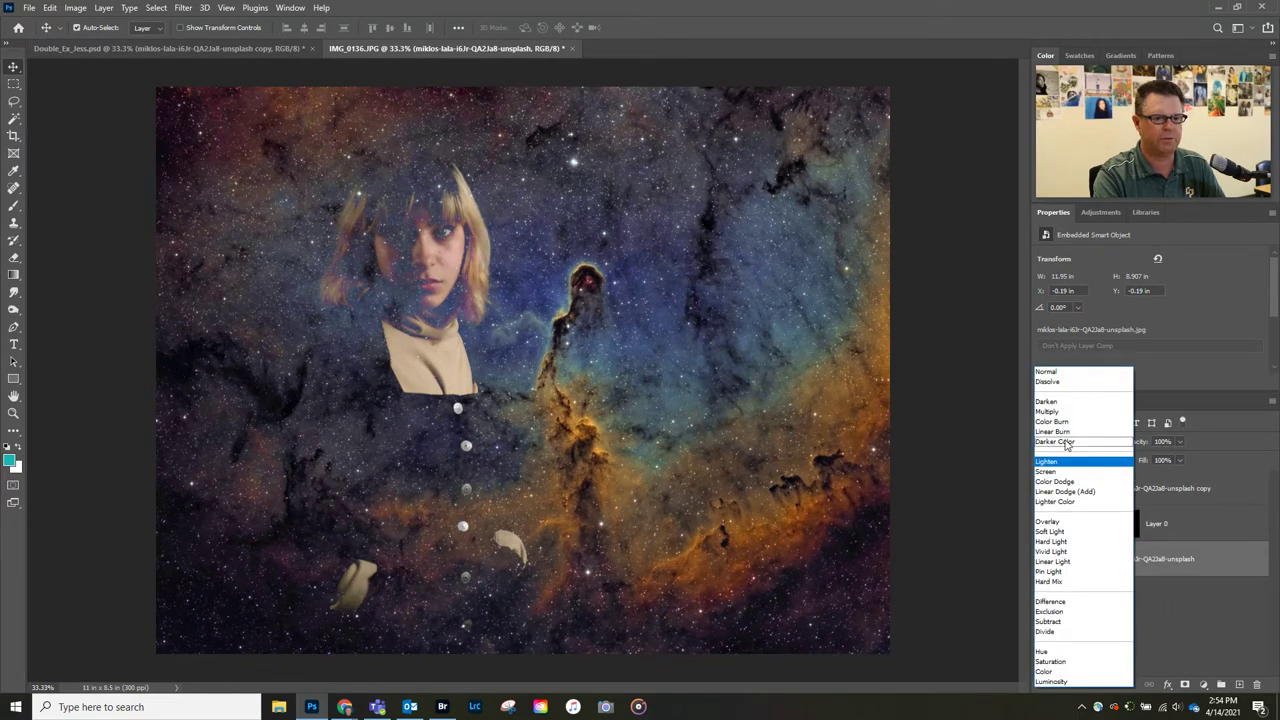
left_click(1064, 376)
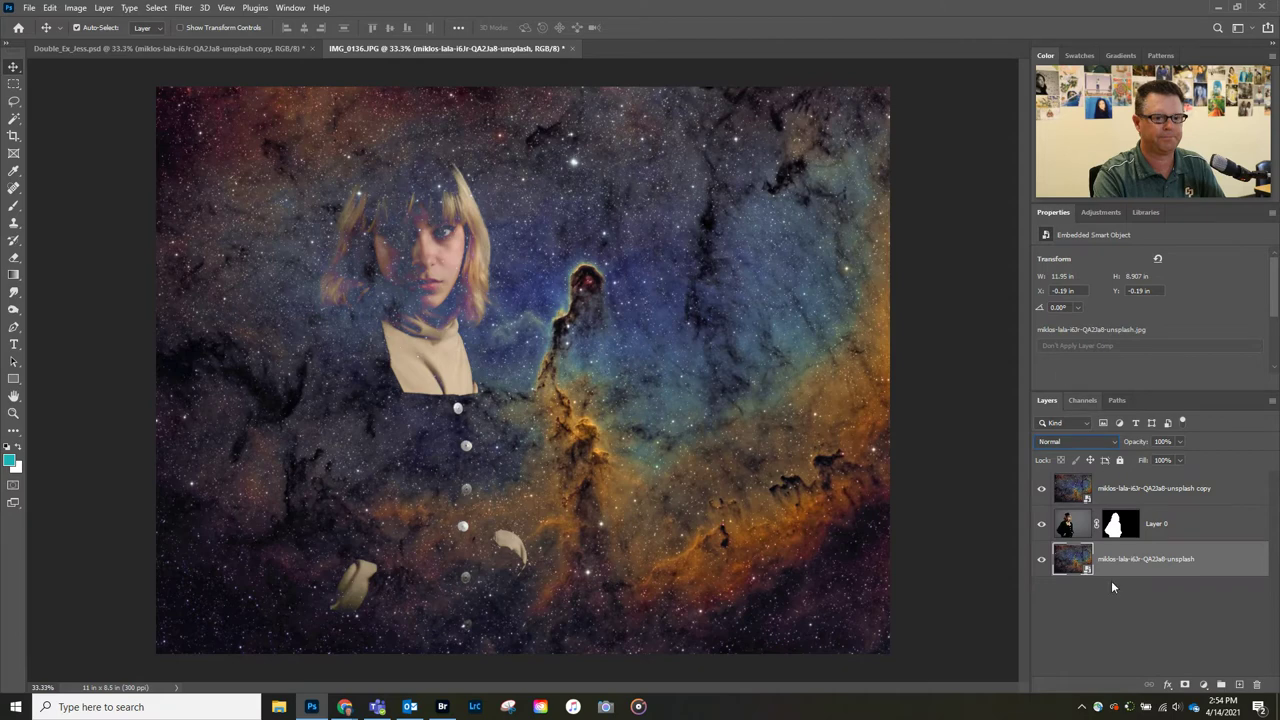
left_click(1042, 490)
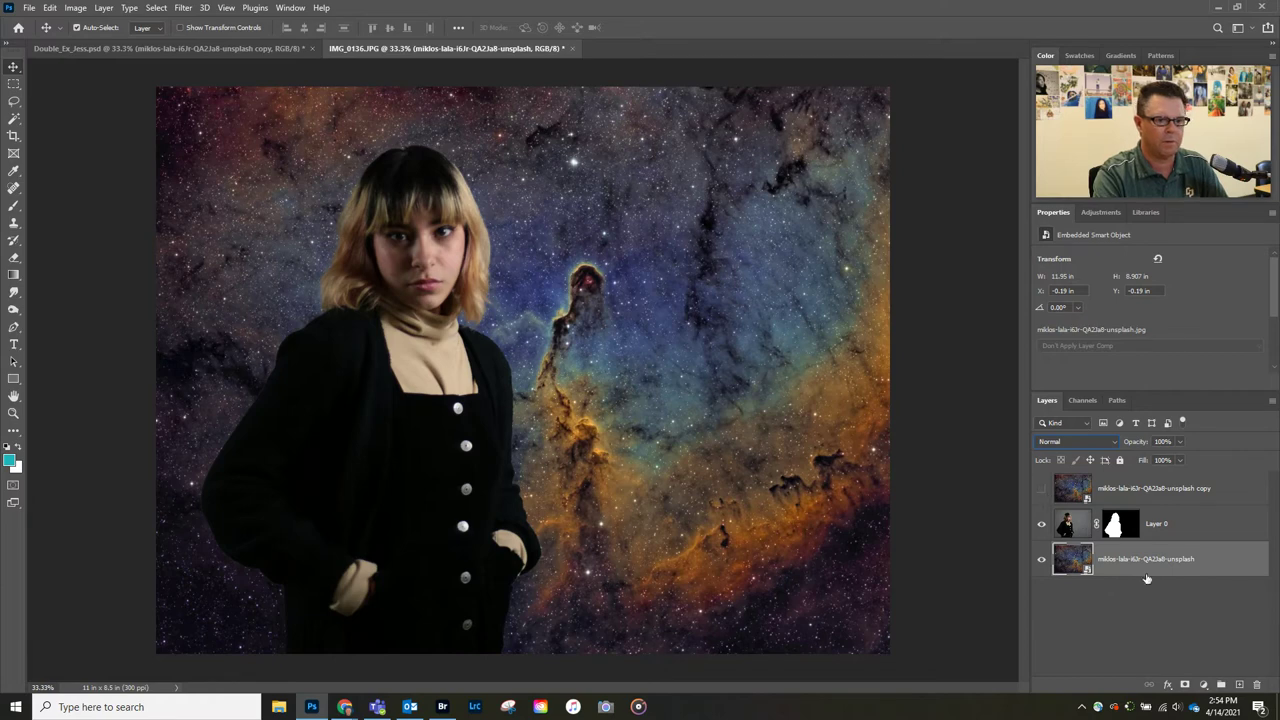
left_click(179, 8)
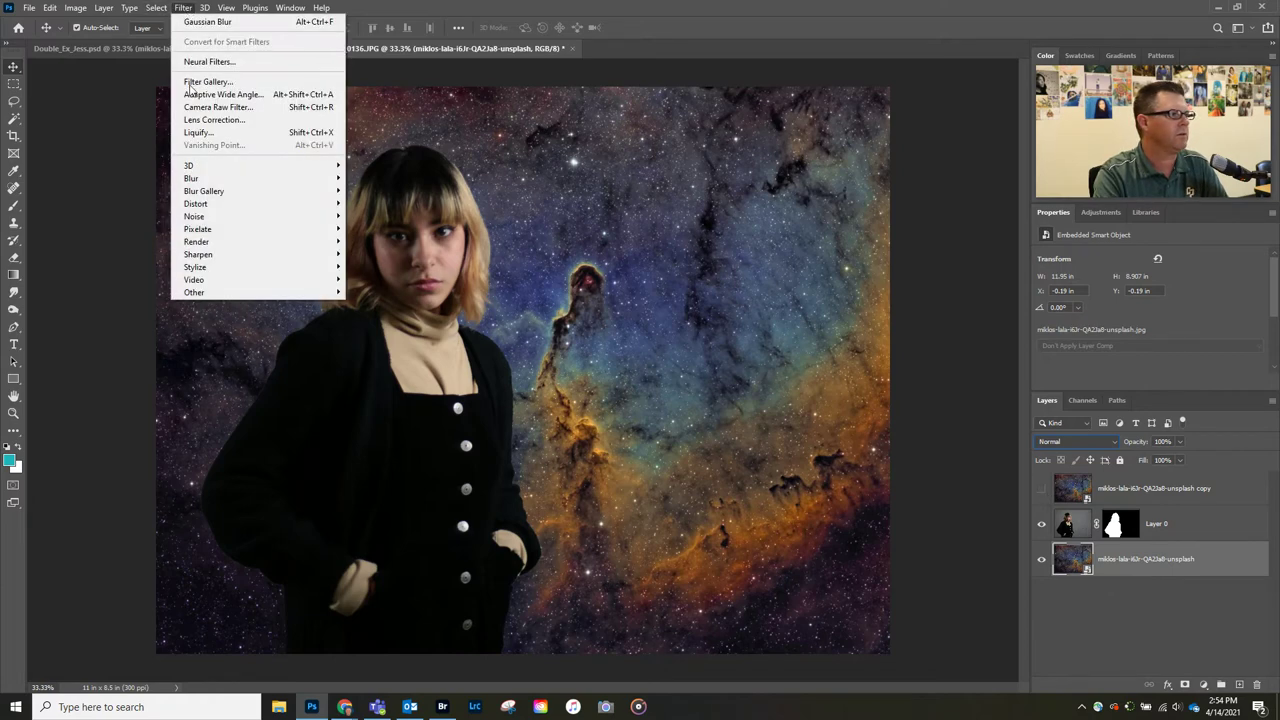
Apply a Gaussian Blur of roughly 4.8 pixels to the background nebula layer.
mouse_move(197, 181)
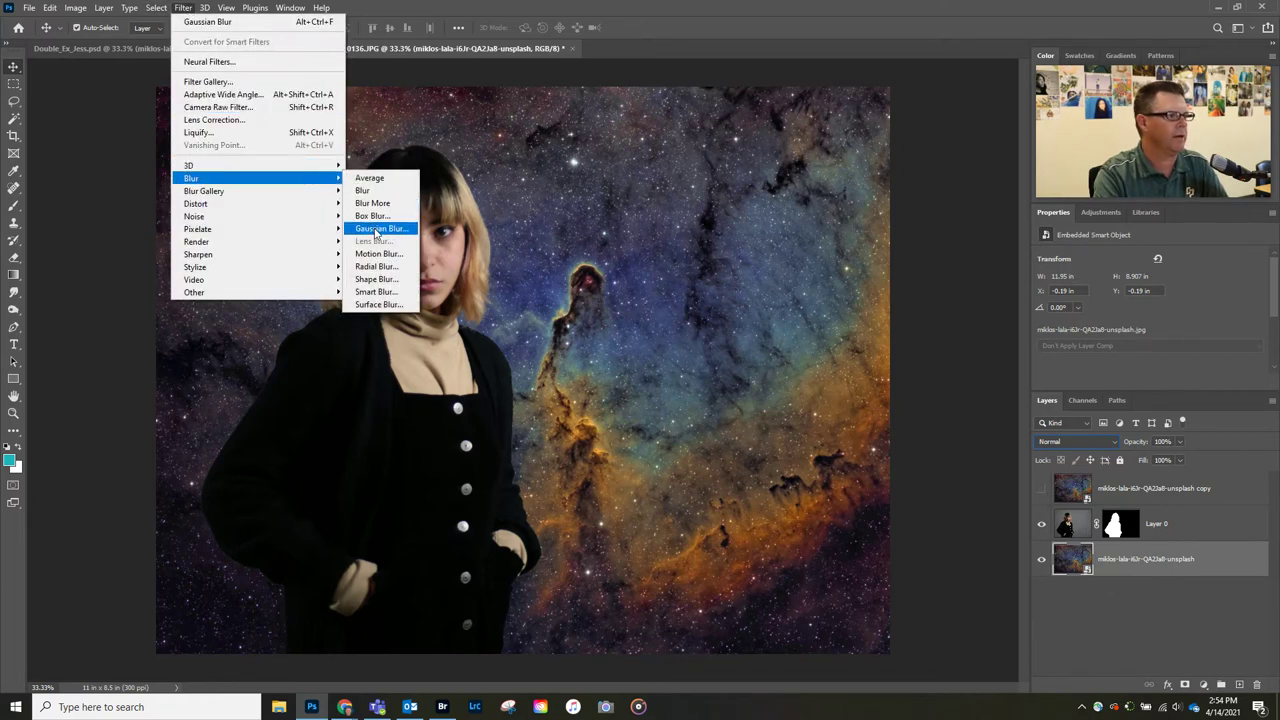
left_click(381, 228)
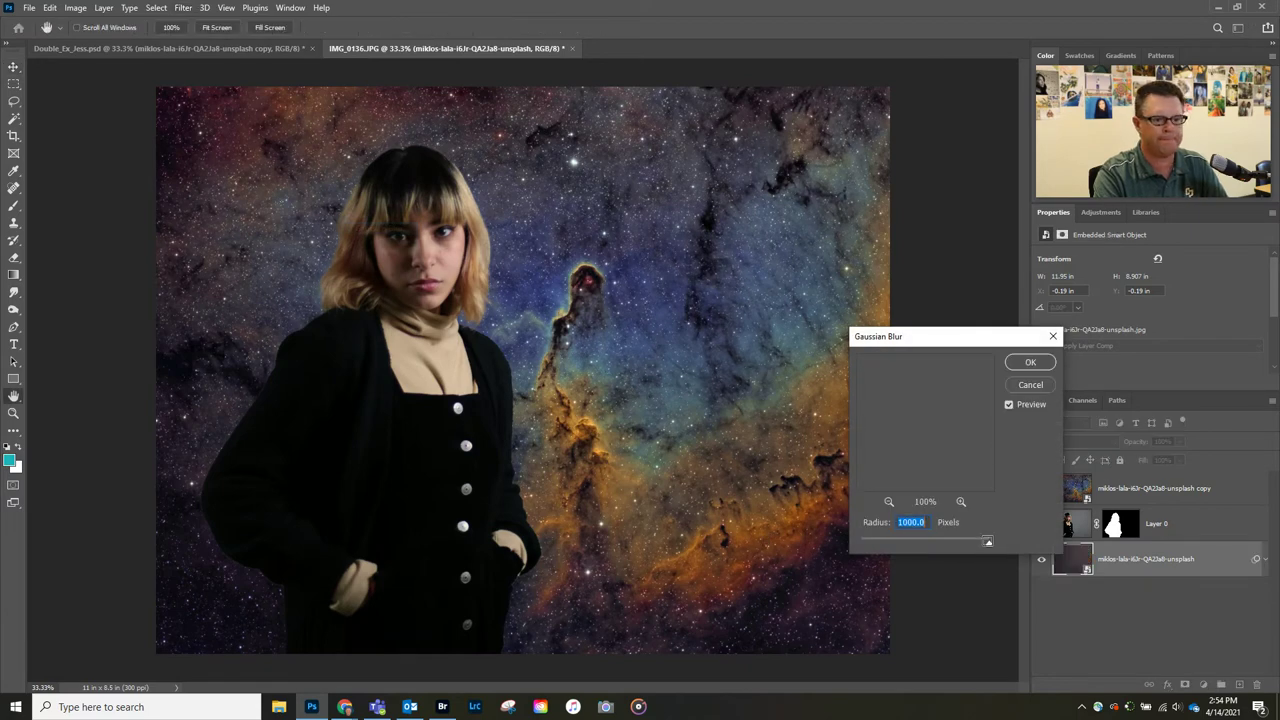
left_click_drag(989, 546, 893, 545)
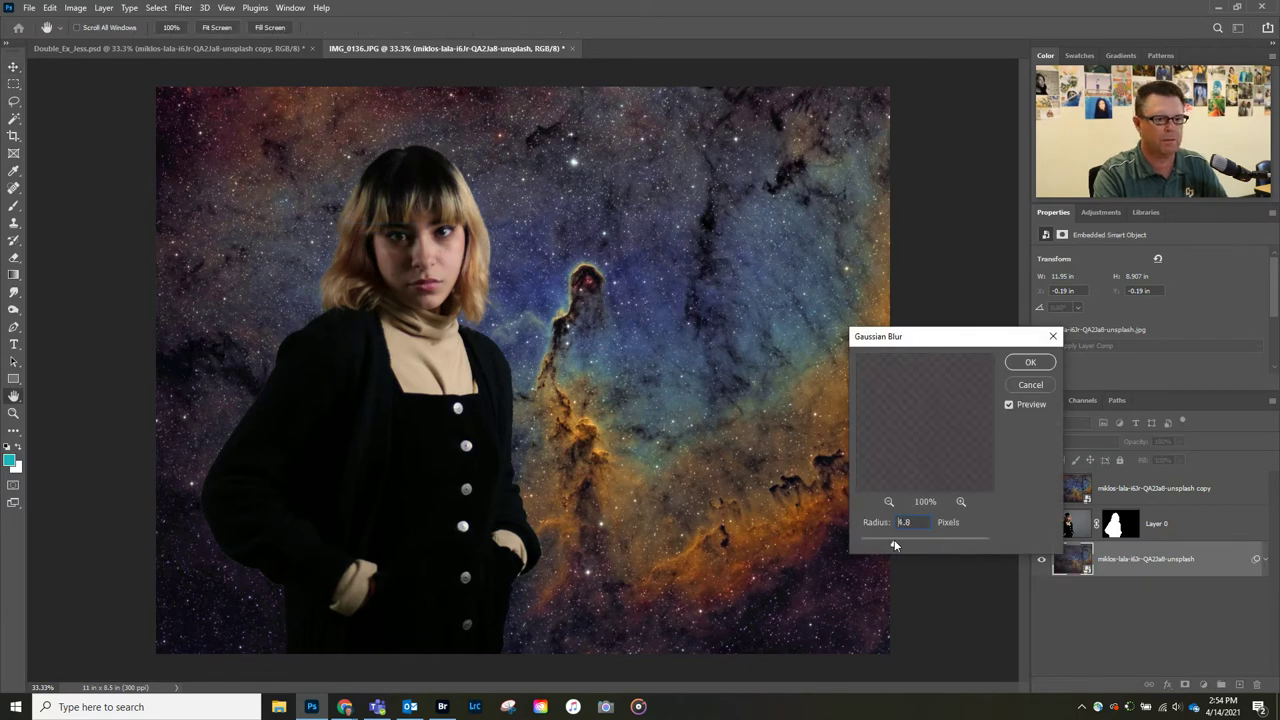
left_click_drag(938, 336, 847, 281)
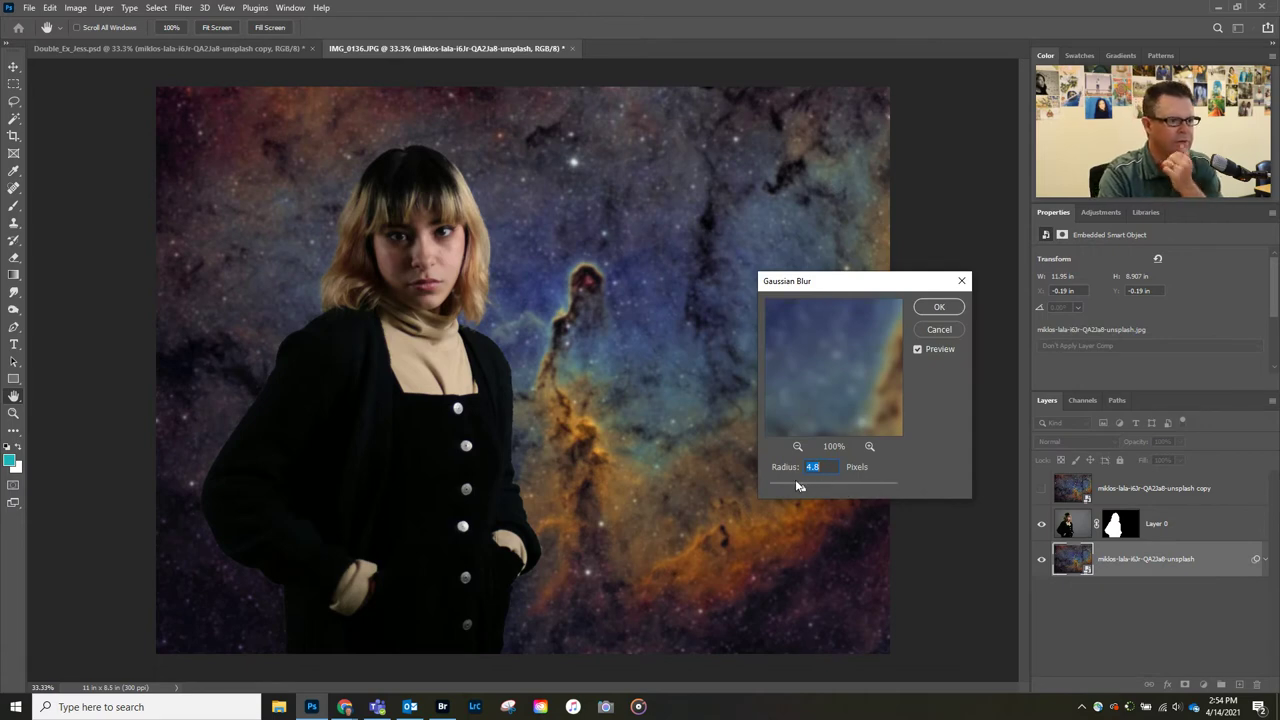
left_click_drag(803, 487, 806, 490)
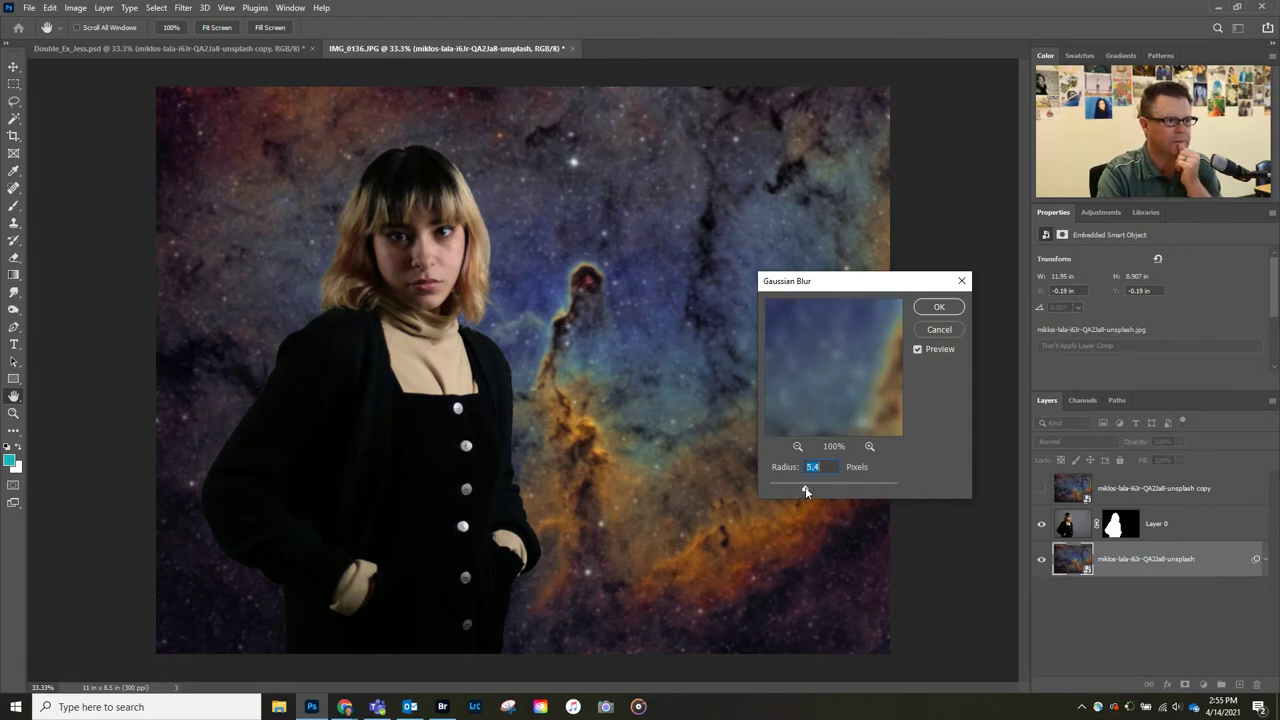
left_click(929, 308)
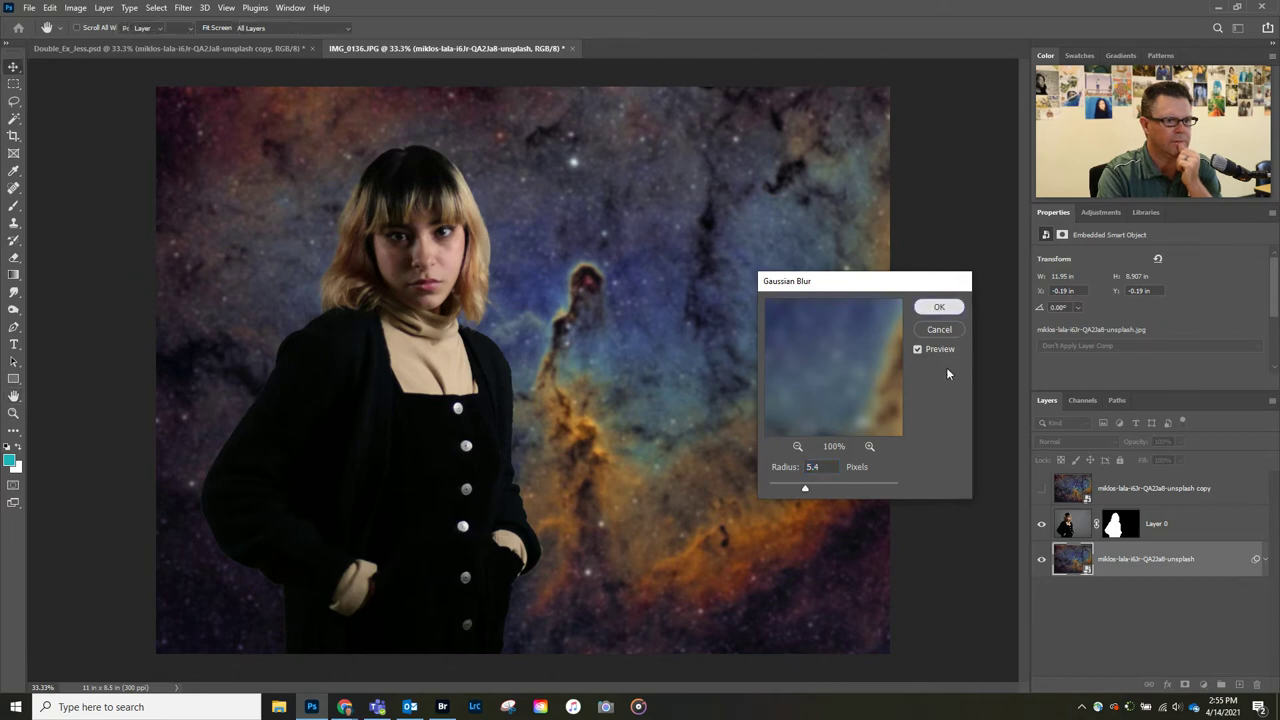
Show the top nebula copy again and raise the Gaussian Blur radius to 26.3 pixels.
left_click(1041, 489)
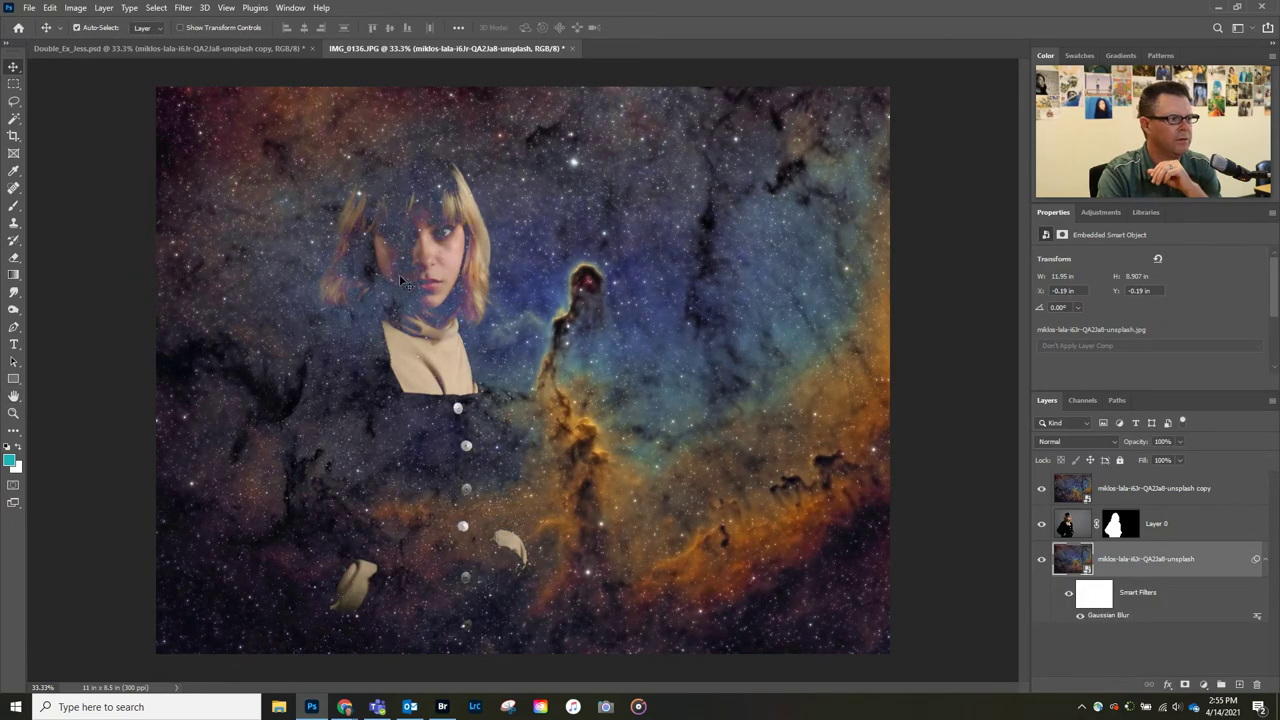
left_click(1095, 598)
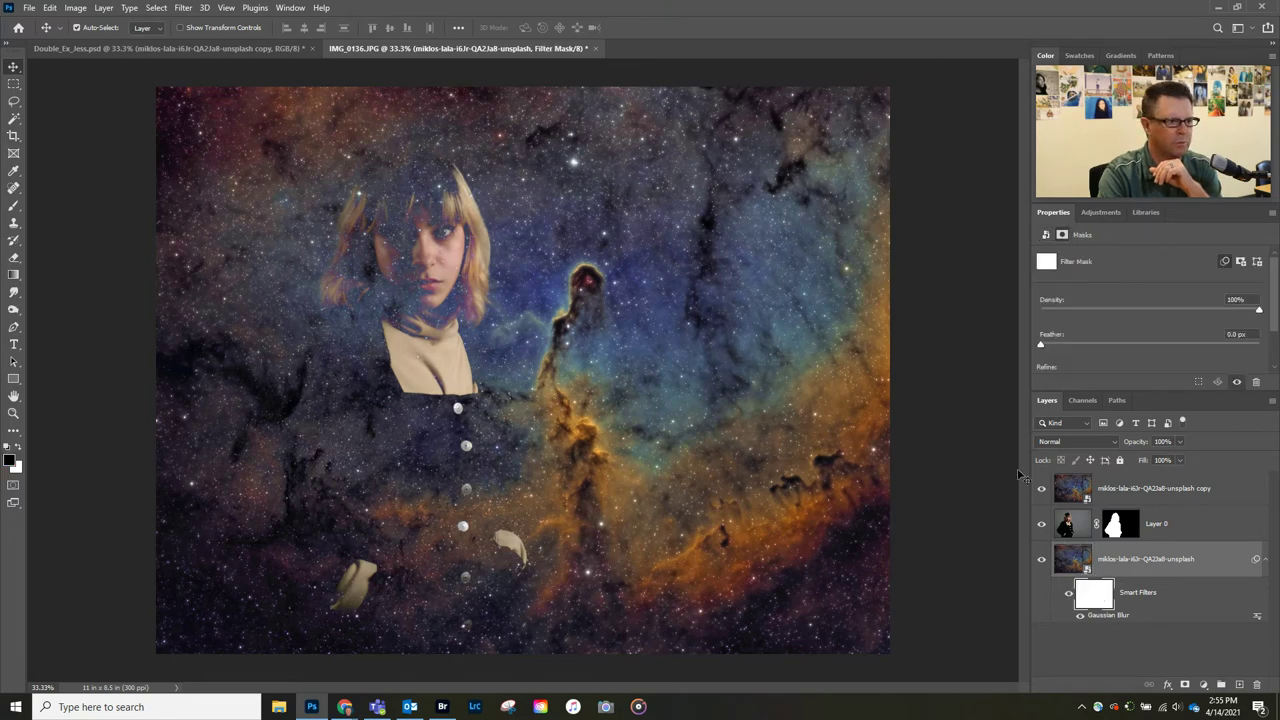
double_click(1100, 615)
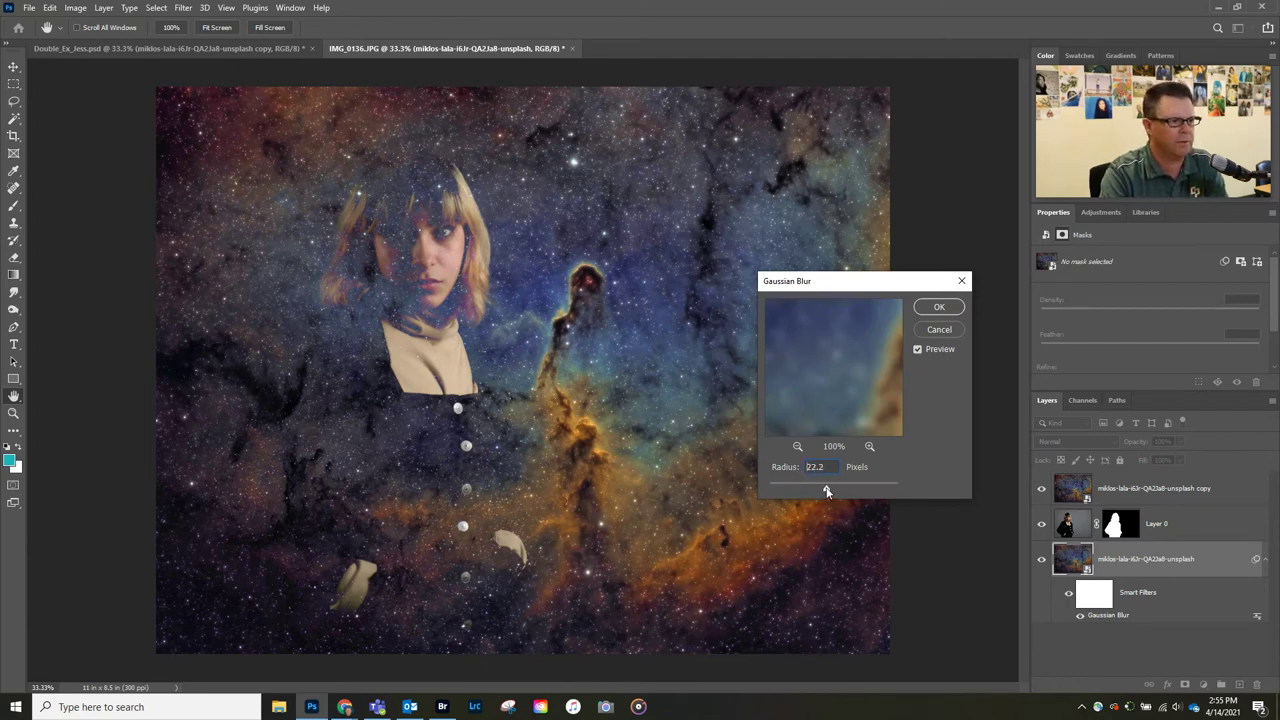
left_click_drag(826, 491, 823, 489)
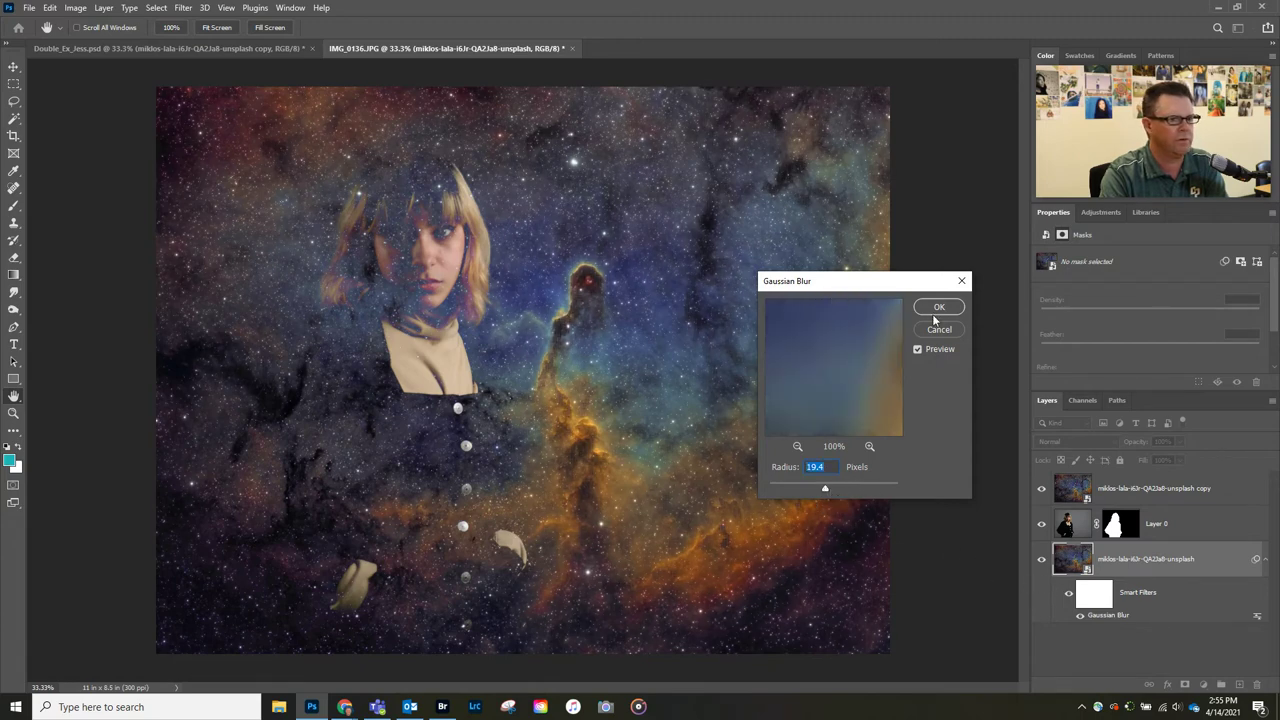
left_click(918, 349)
left_click_drag(828, 490, 828, 490)
left_click(937, 308)
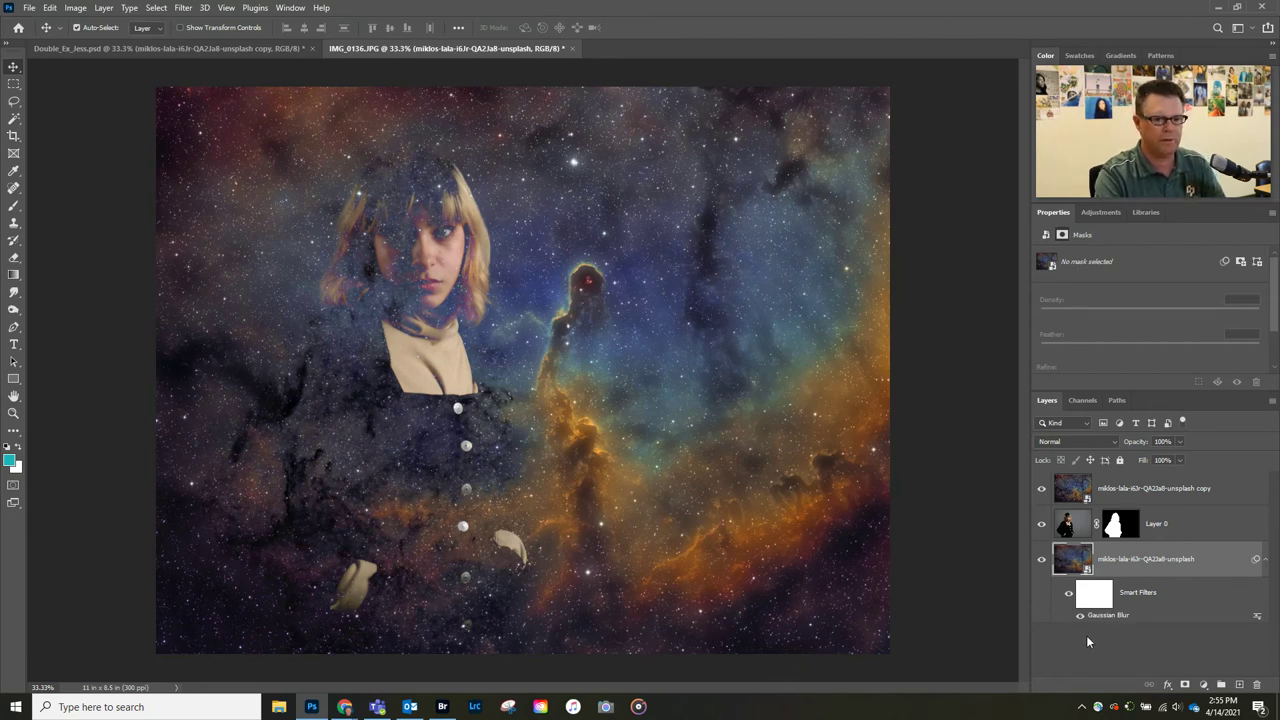
Add a new Layer 1 and move it below the nebula layer.
left_click(1239, 685)
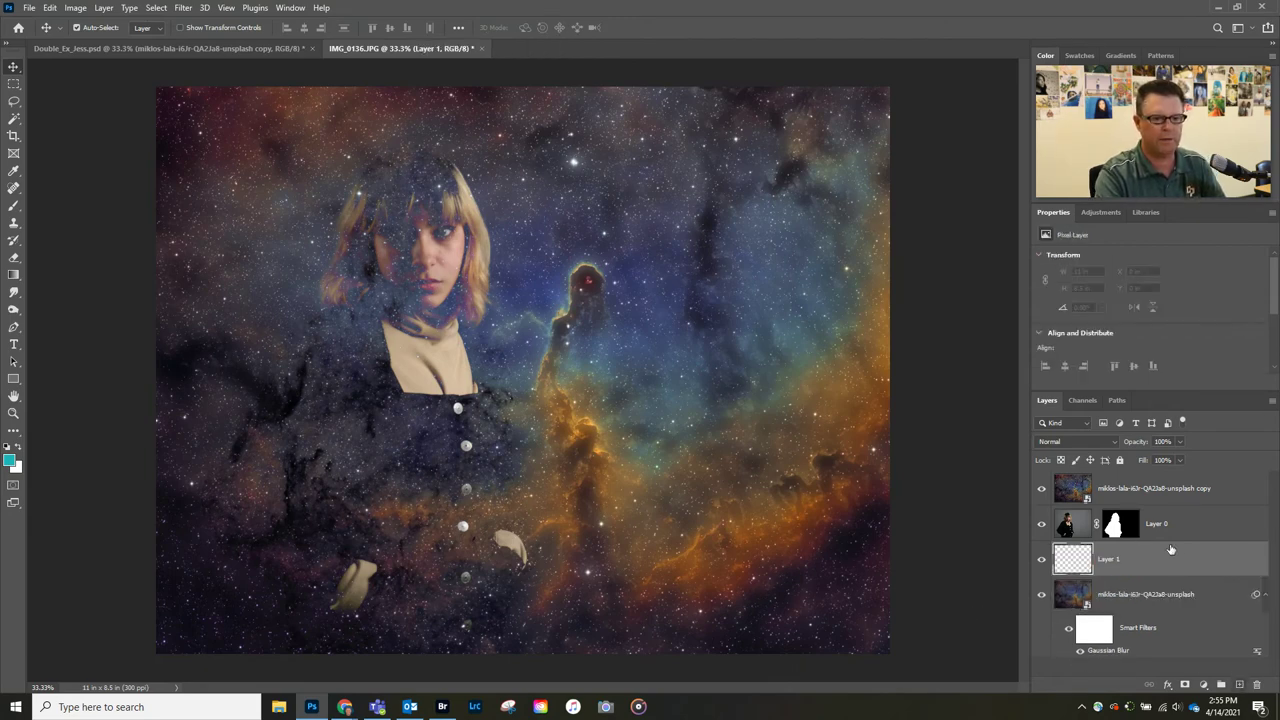
left_click_drag(1174, 390, 1174, 339)
left_click_drag(1105, 498, 1127, 641)
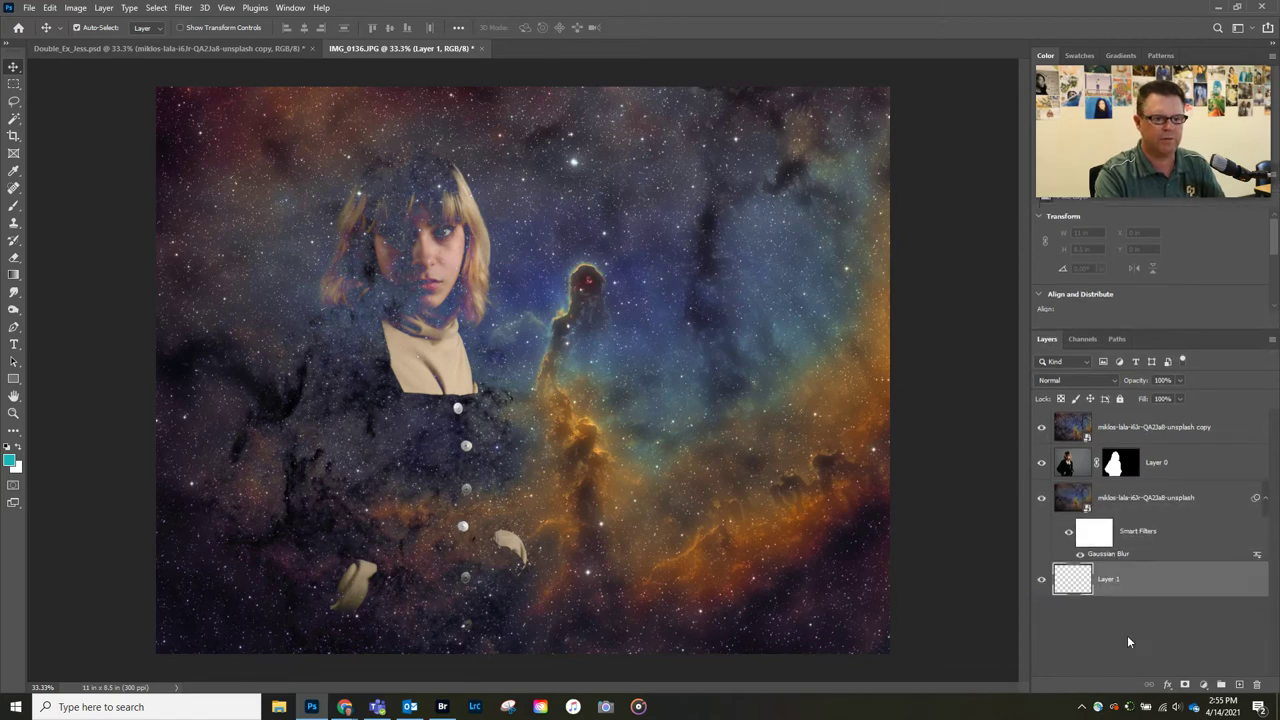
Fill Layer 1 with white using Edit > Fill.
left_click(49, 7)
left_click(77, 217)
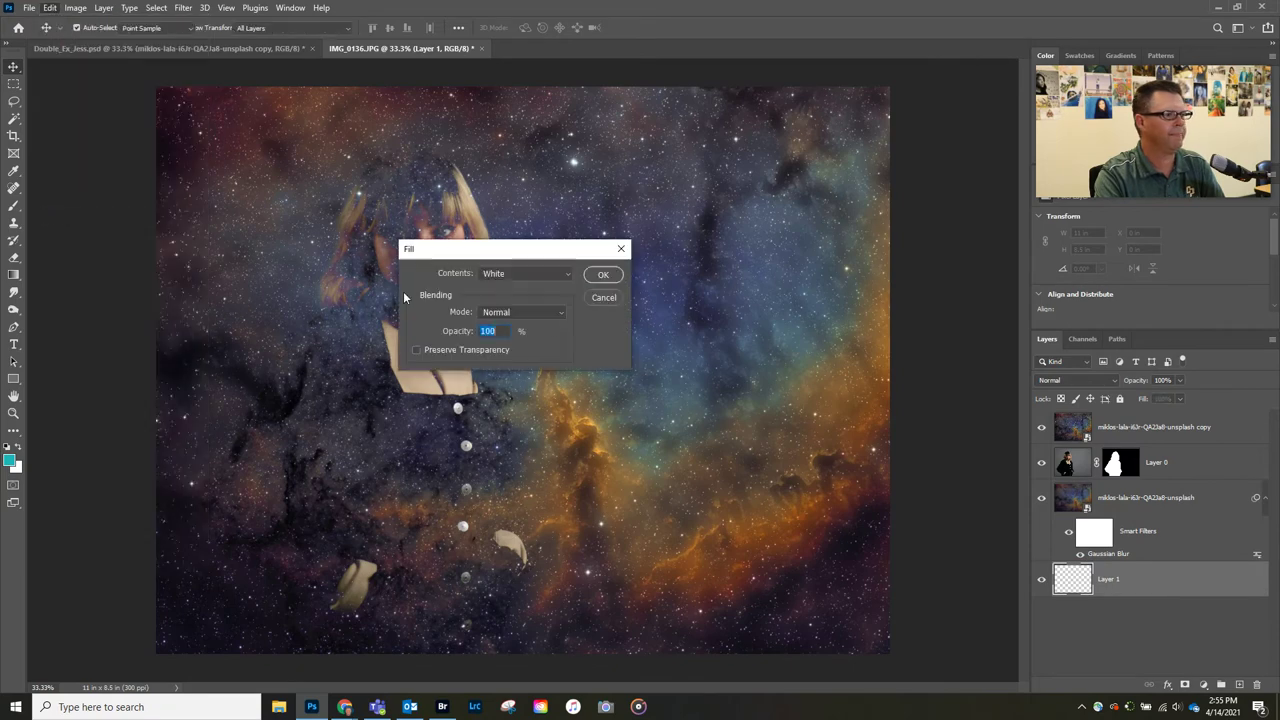
left_click(604, 276)
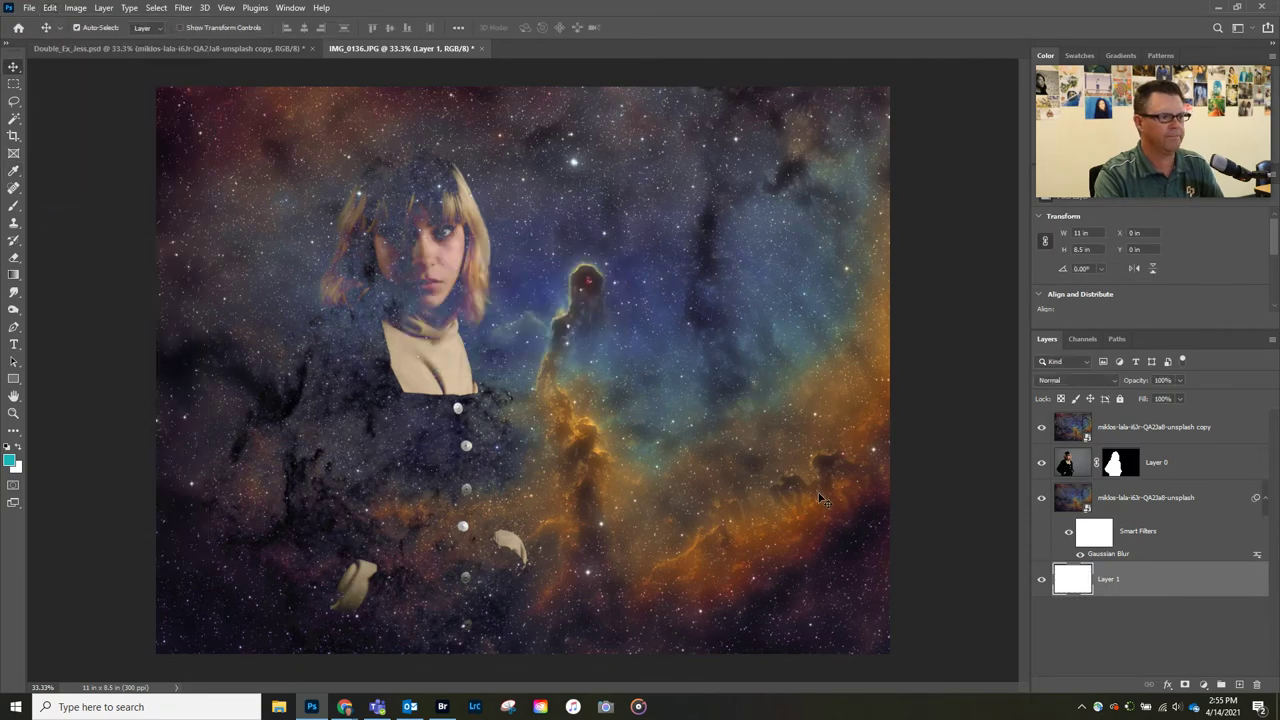
left_click(1070, 497)
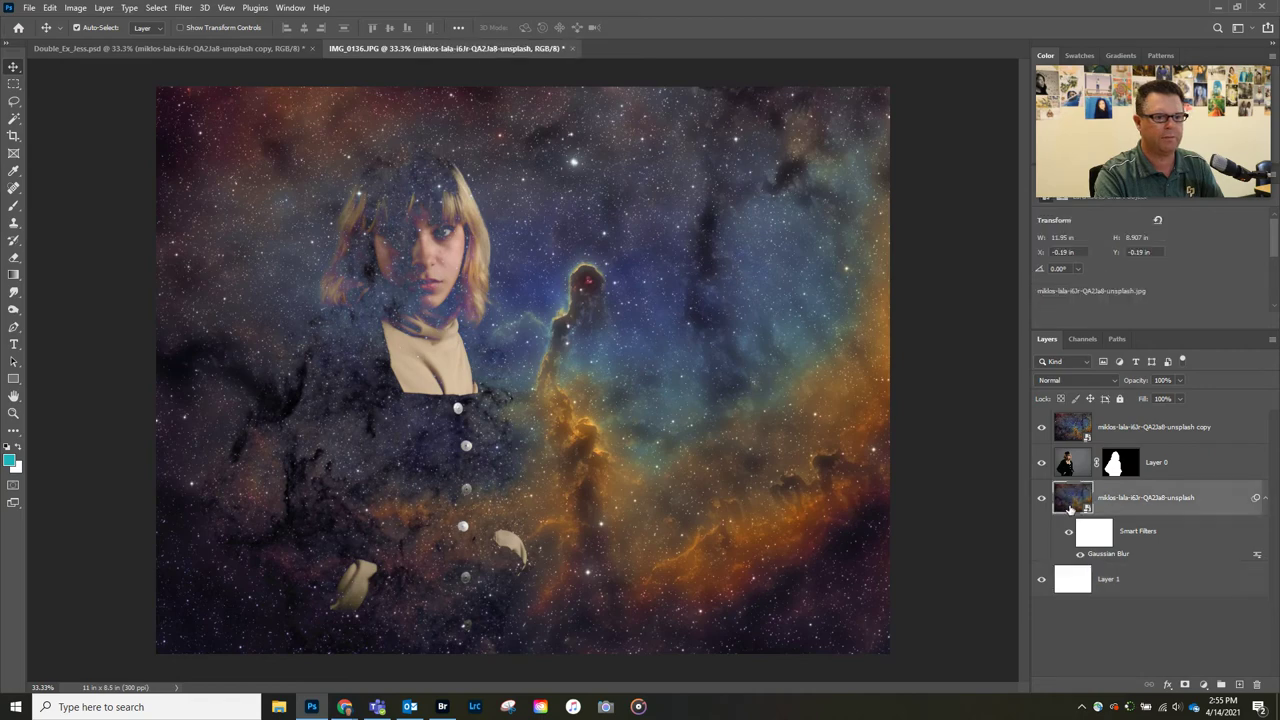
Adjust the nebula layer's Opacity slider, settling at 70%.
left_click(1180, 382)
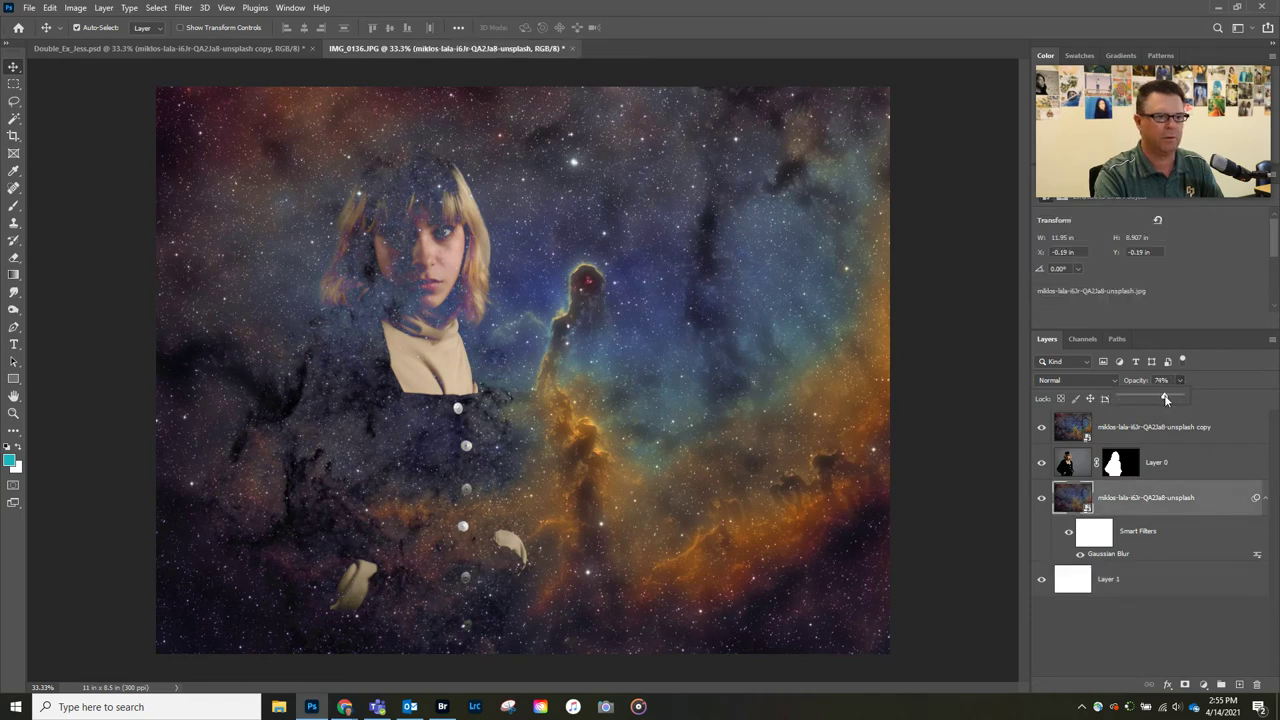
left_click_drag(1163, 400, 1160, 399)
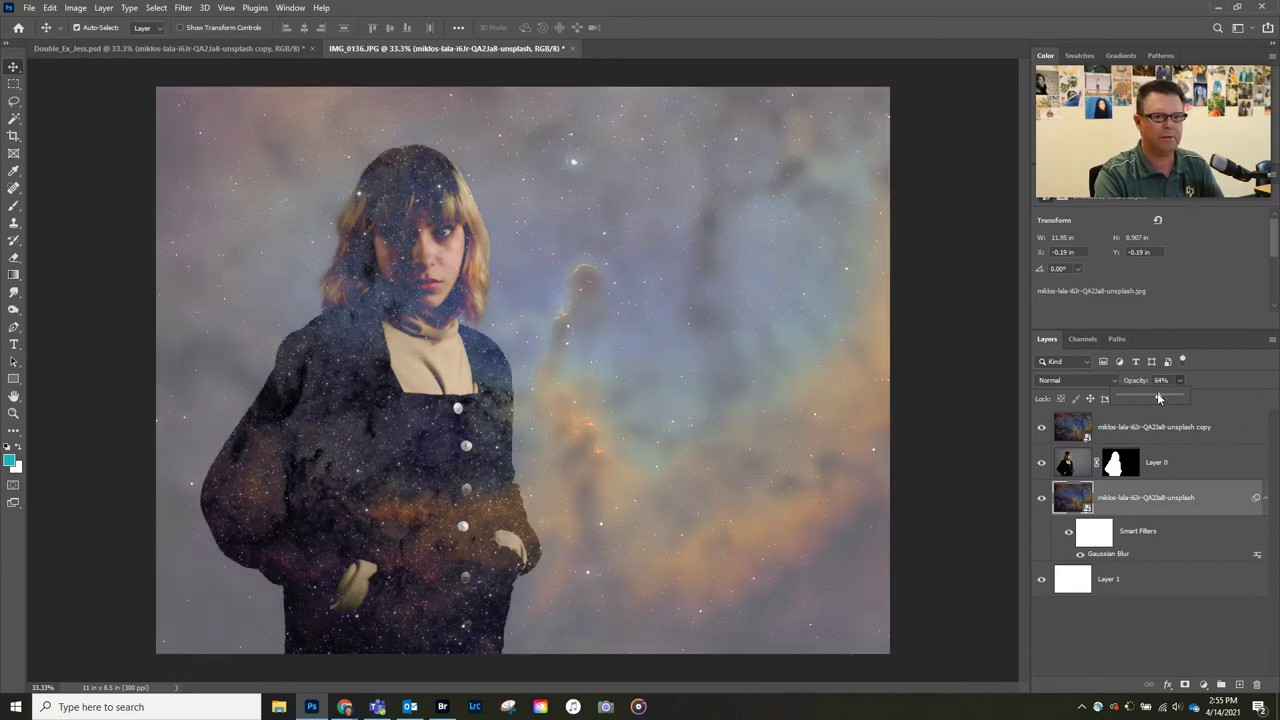
left_click_drag(1139, 398, 1163, 400)
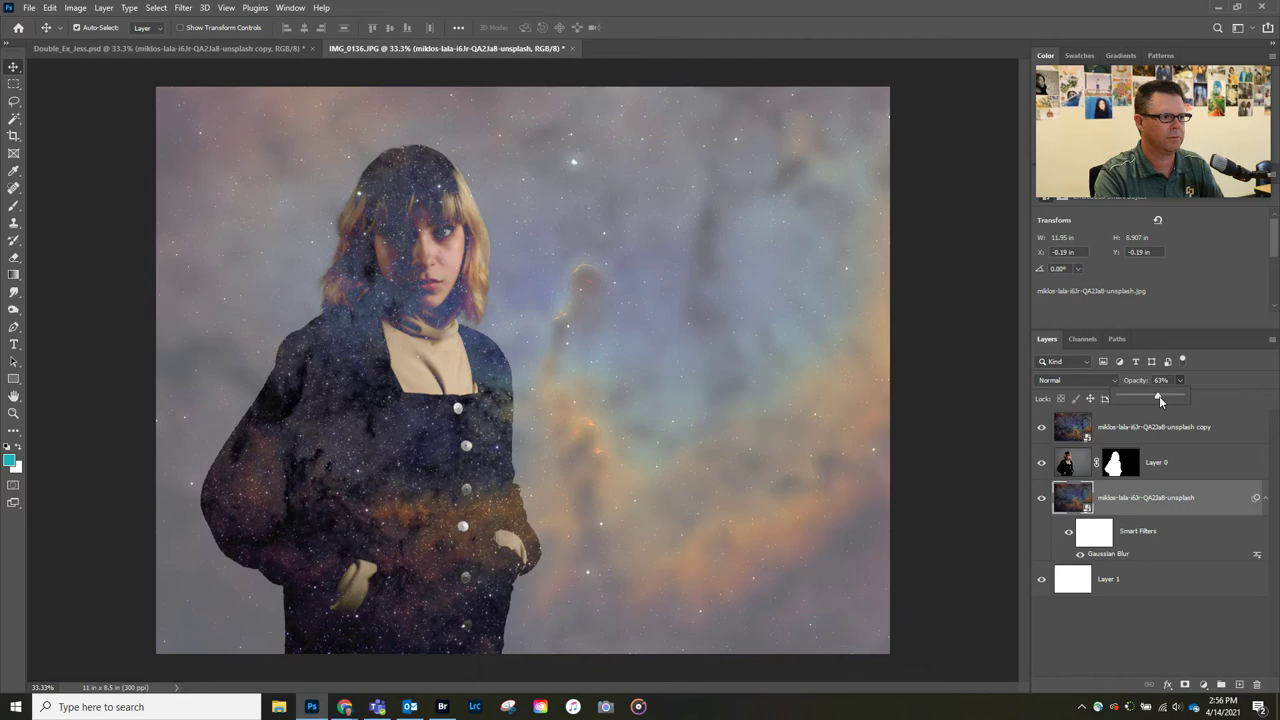
left_click_drag(1159, 396, 1162, 398)
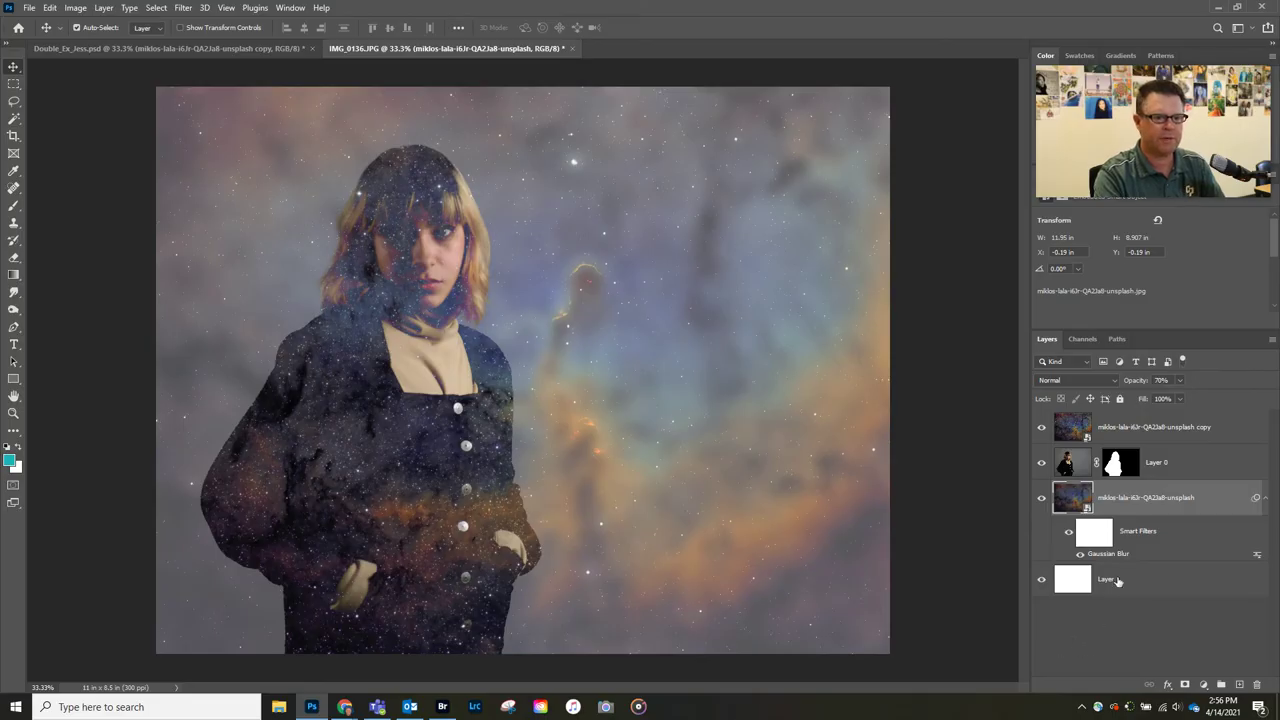
Add a Black & White adjustment layer above Layer 0 and clip it to the model.
left_click(1157, 461)
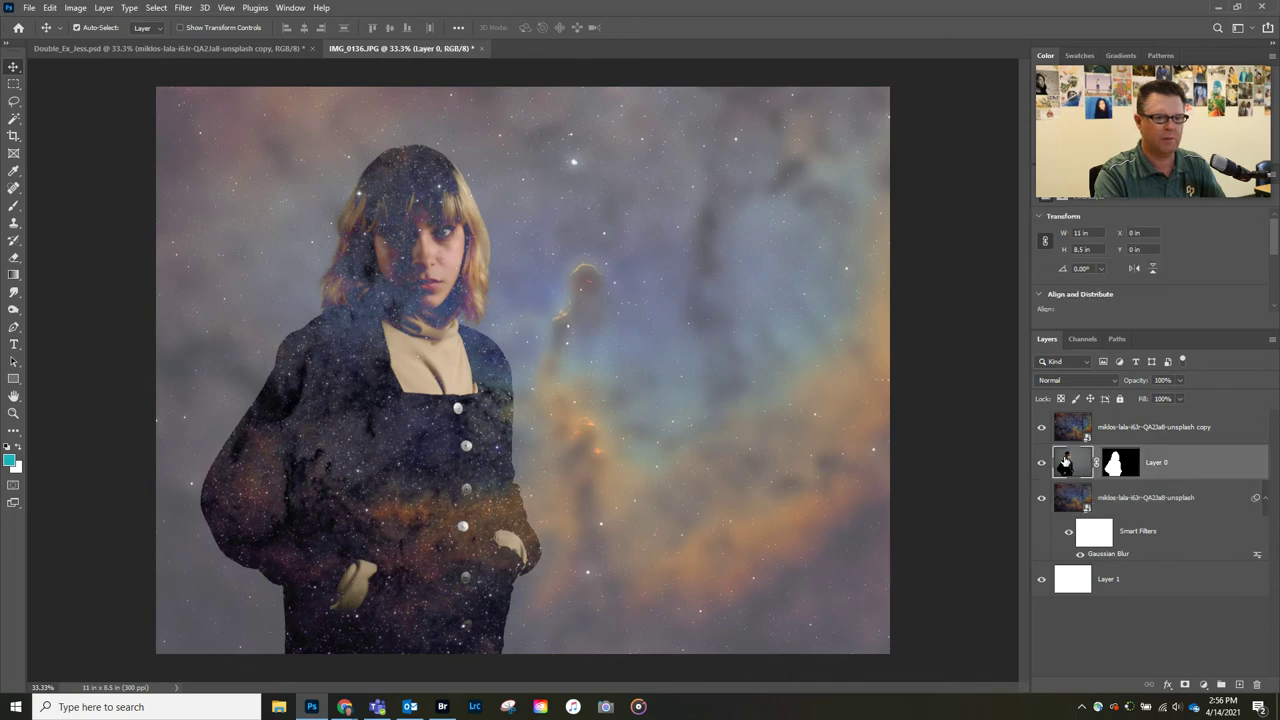
left_click(1204, 685)
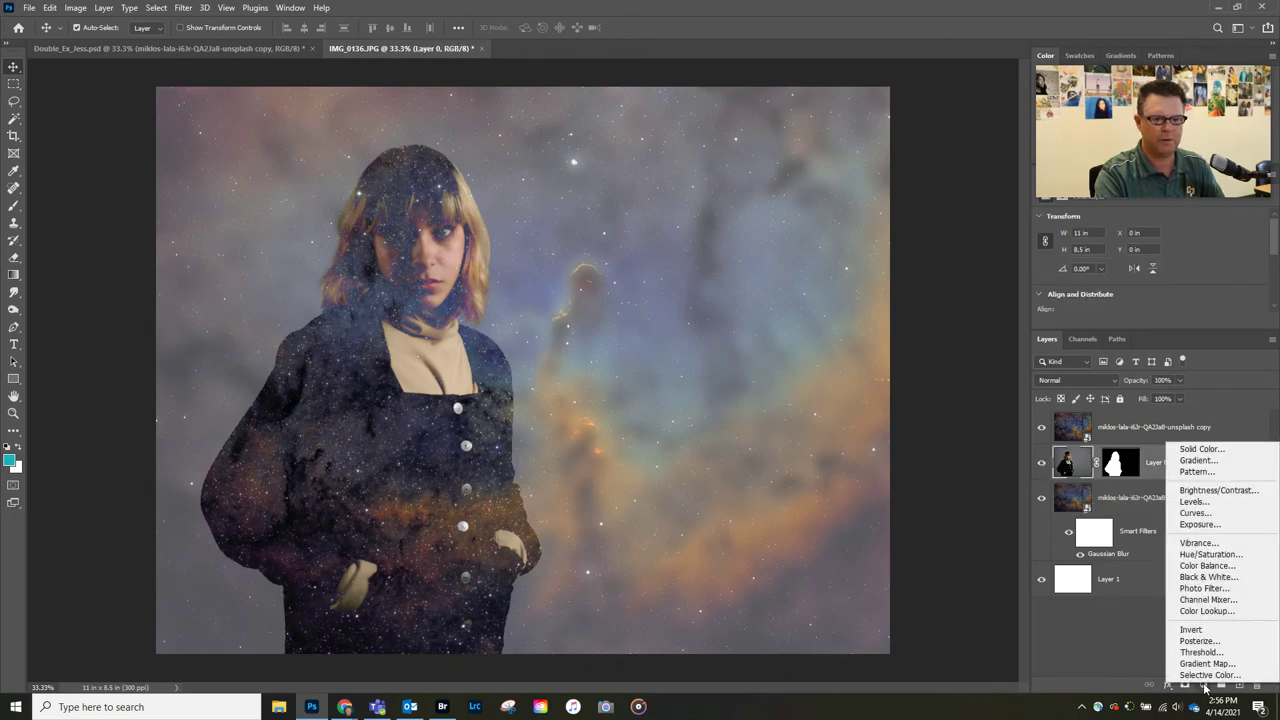
left_click(1215, 577)
left_click(1042, 460)
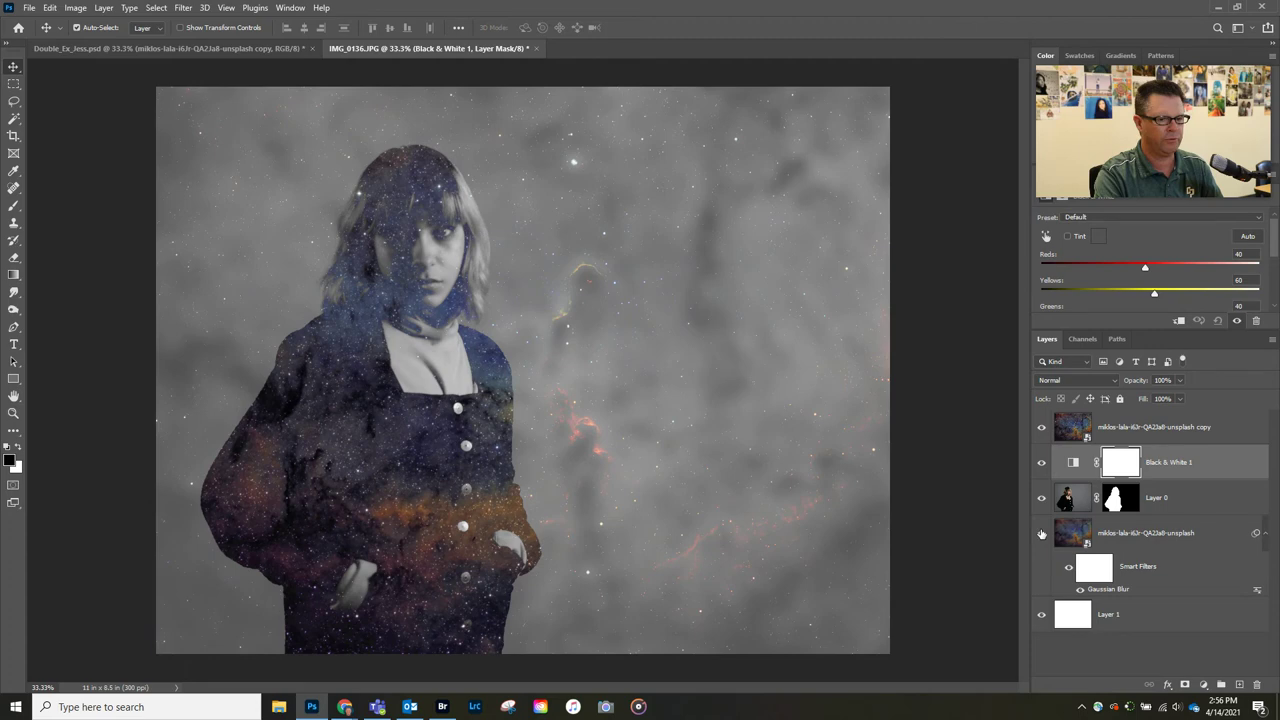
left_click(1074, 477, "alt")
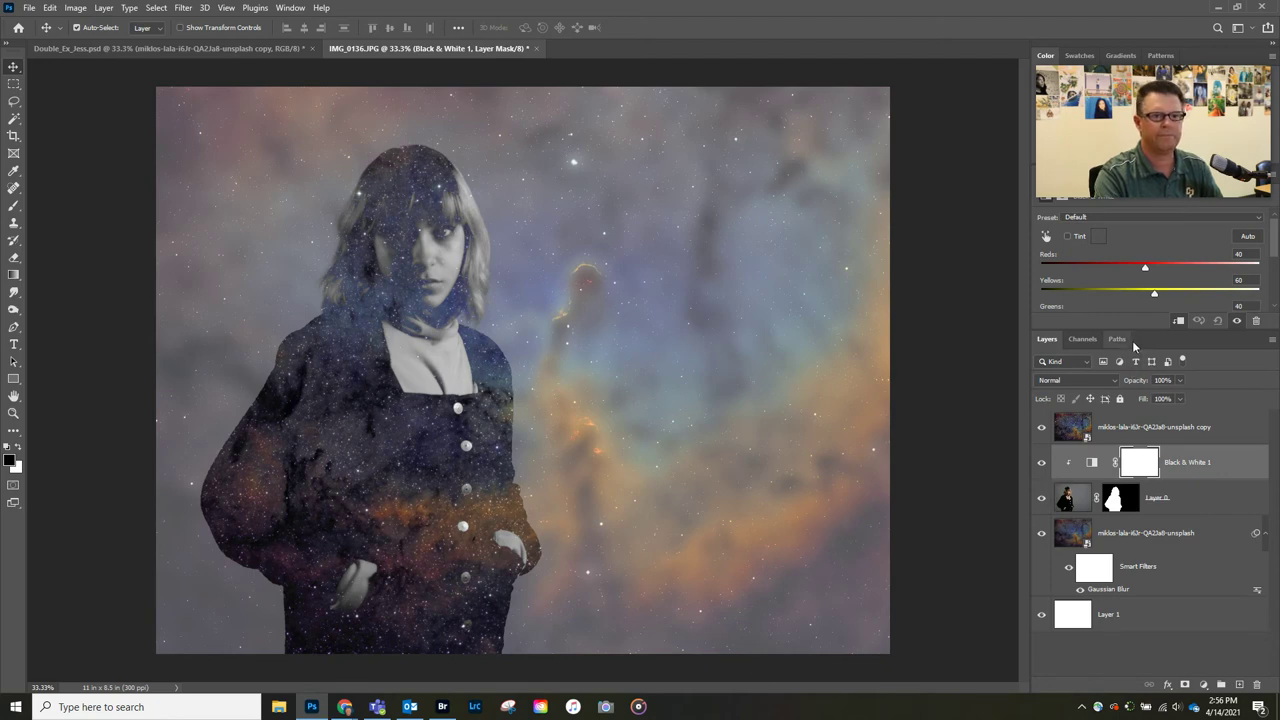
Set the Black & White Reds slider to 38 and Yellows to 70.
left_click_drag(1140, 330, 1145, 401)
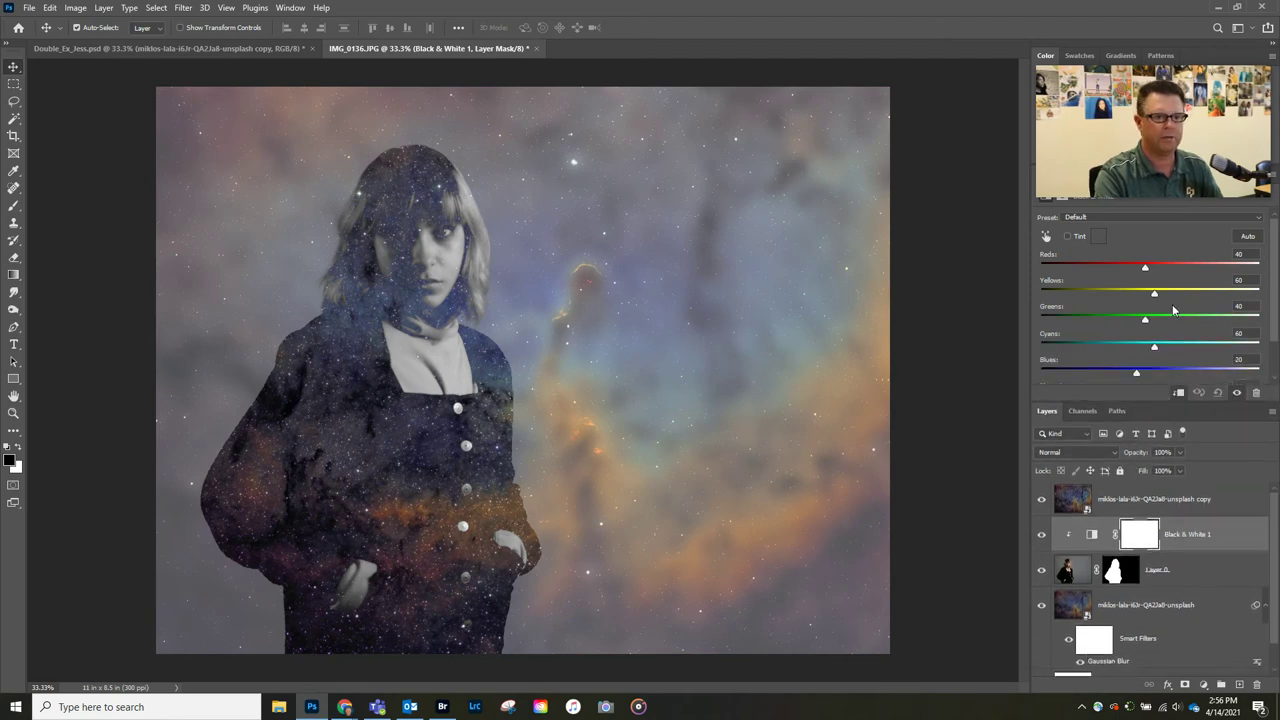
mouse_move(1159, 270)
left_mouse_down()
mouse_move(1144, 269)
mouse_move(1160, 294)
left_mouse_up()
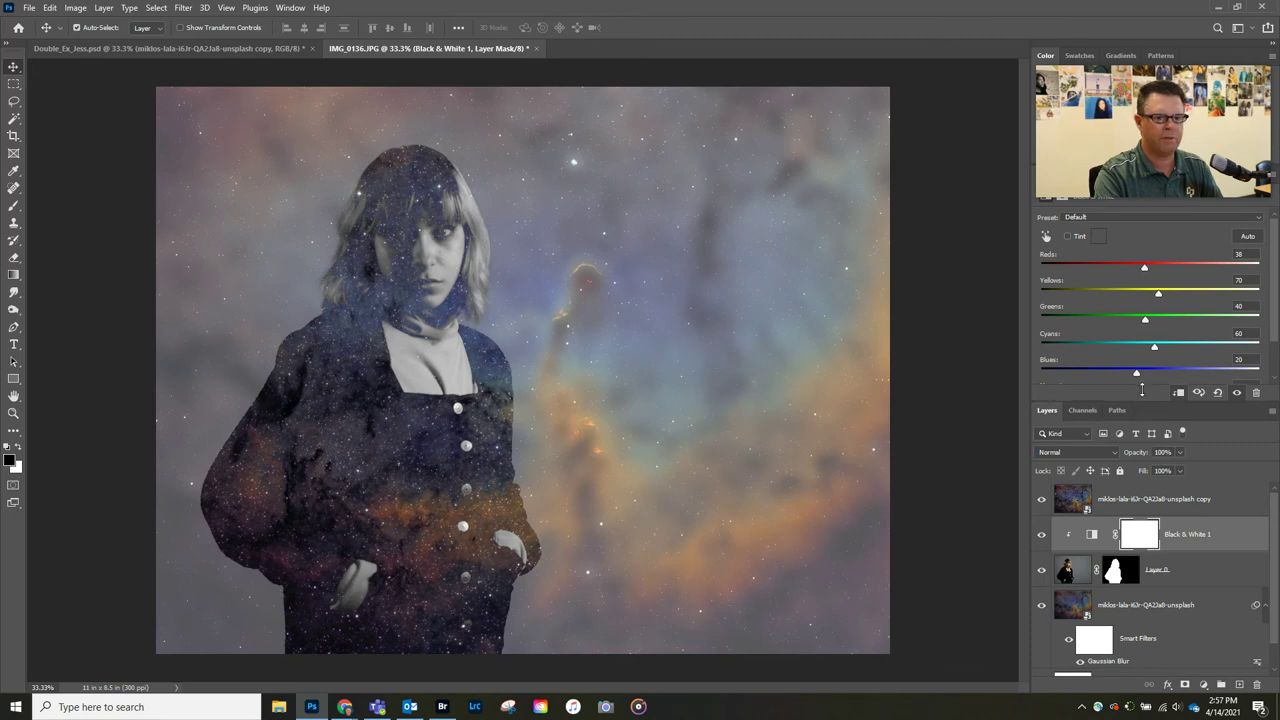
left_click_drag(1140, 403, 1138, 322)
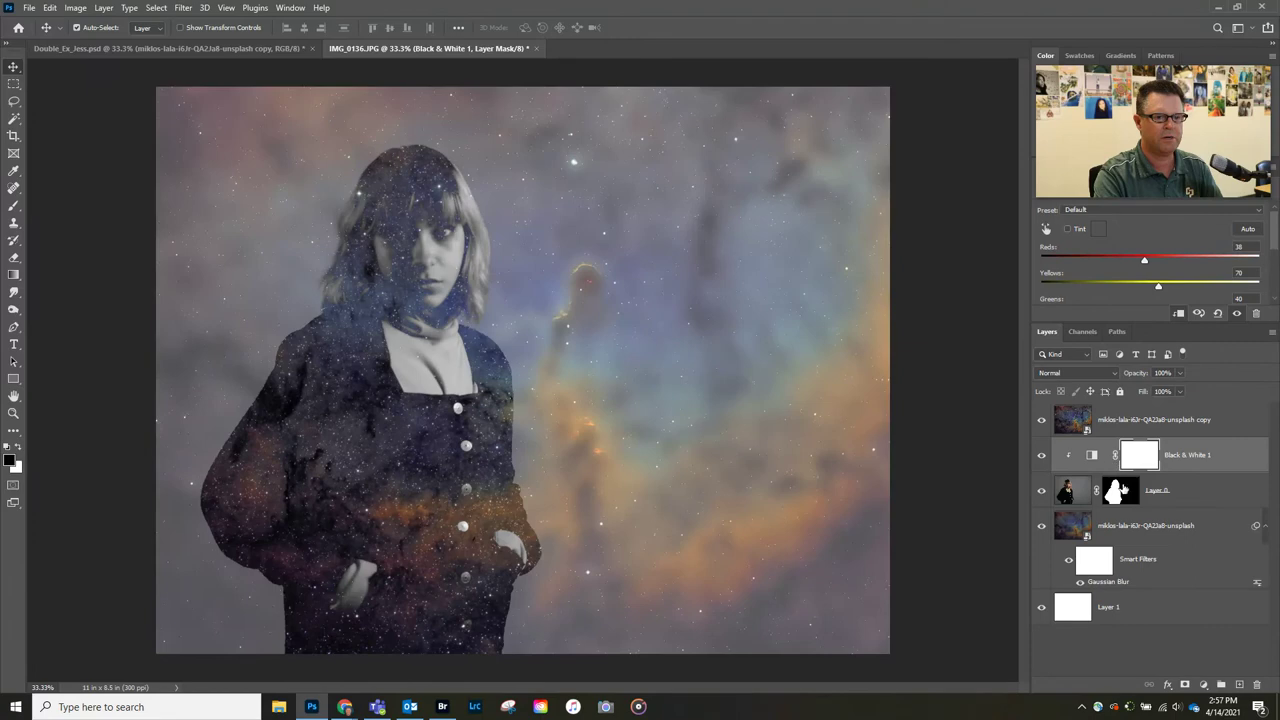
left_click(1078, 420)
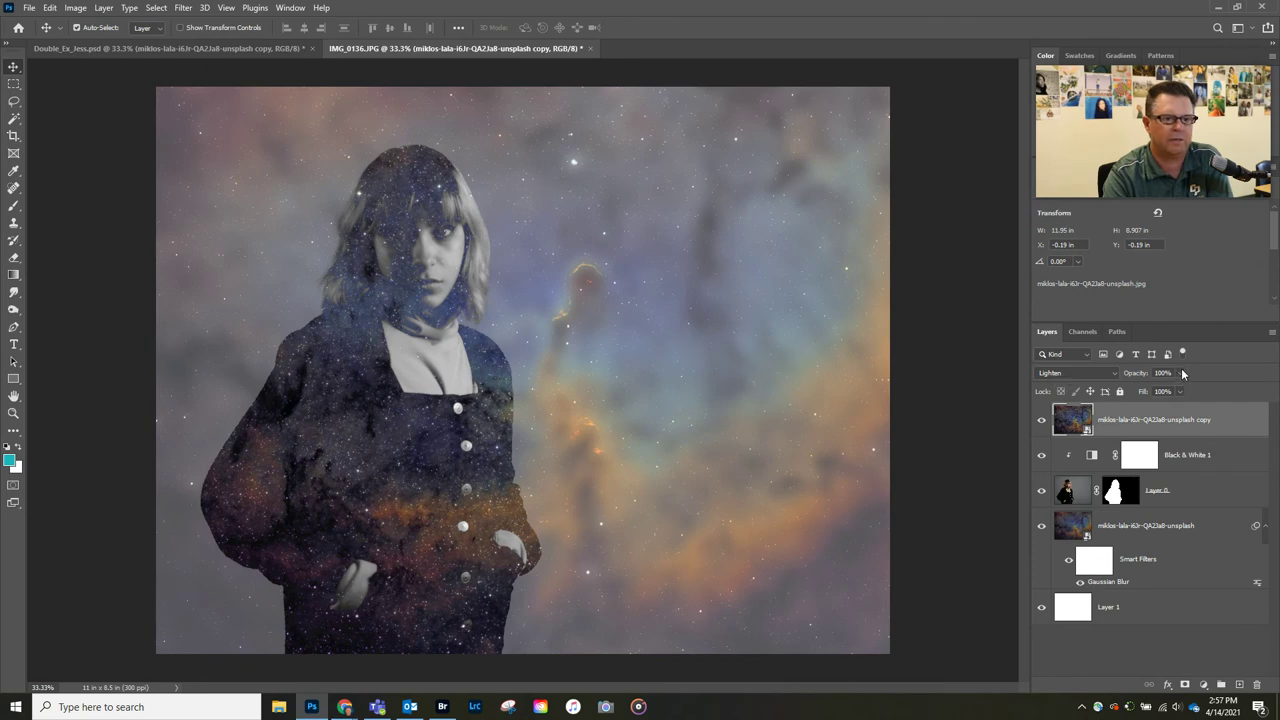
left_click(1200, 457)
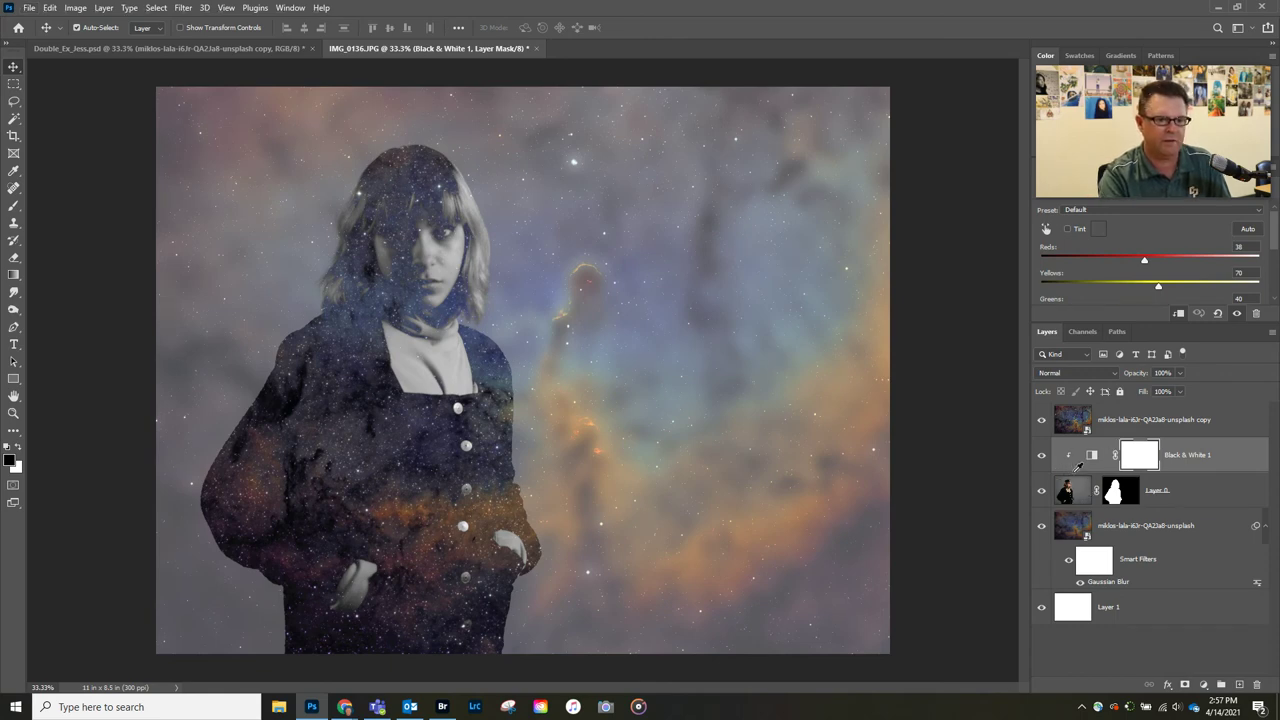
left_click(1078, 471, "alt")
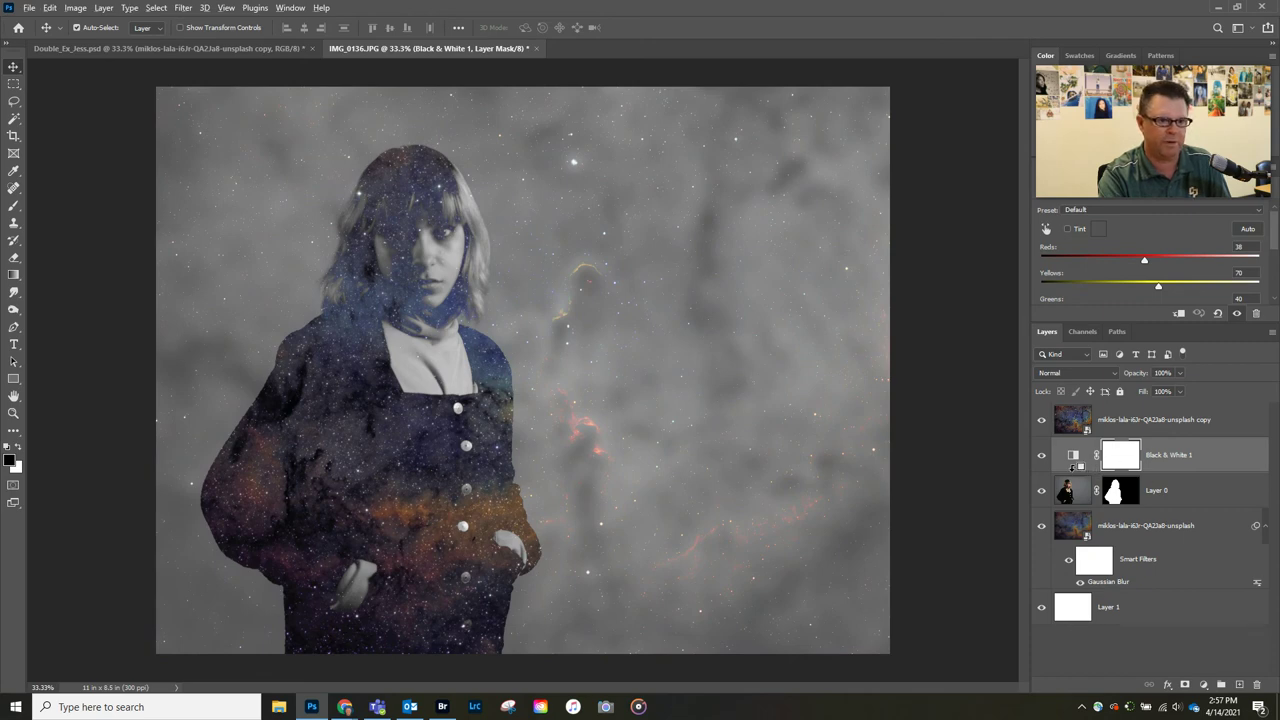
left_click(1078, 470, "alt")
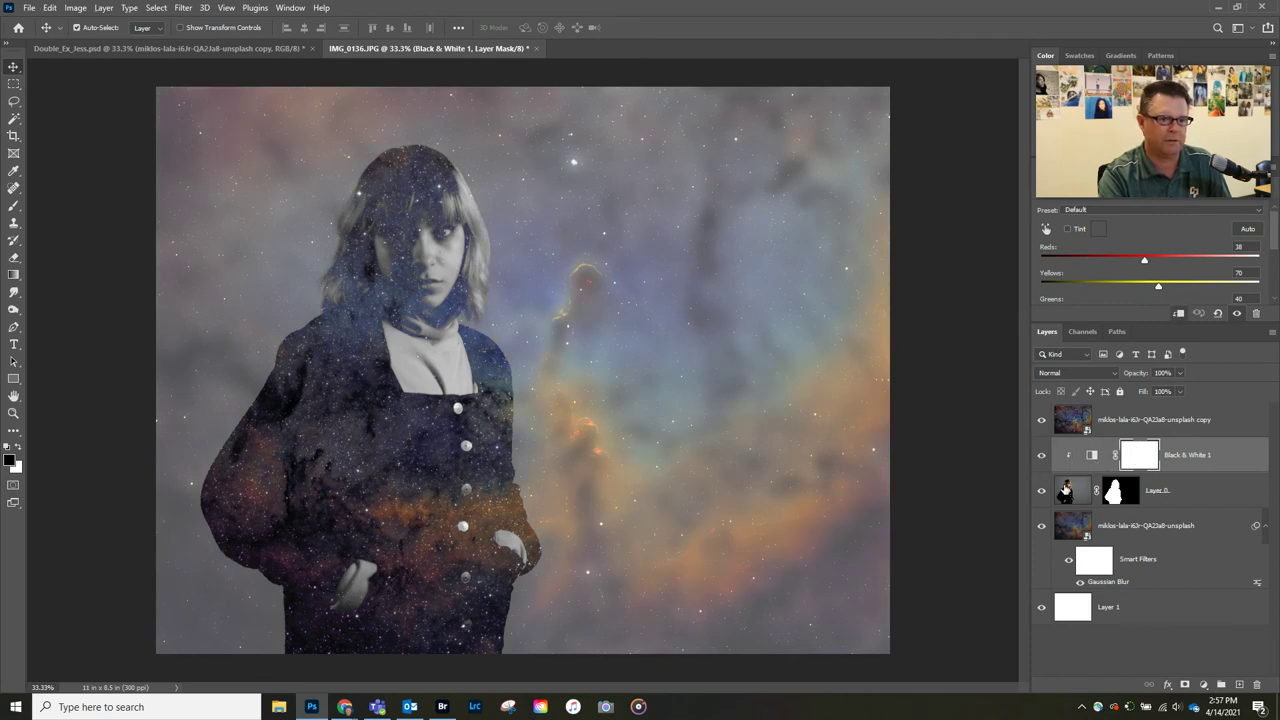
left_click(1076, 492)
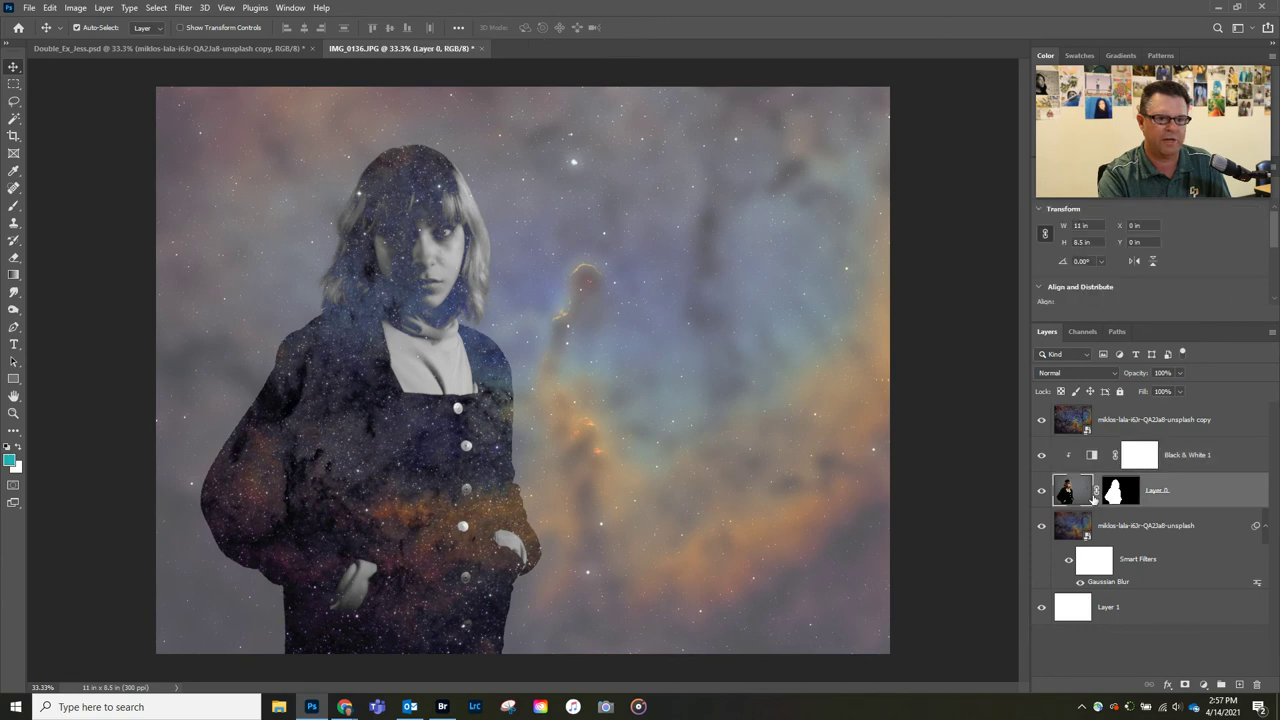
left_click(1090, 530)
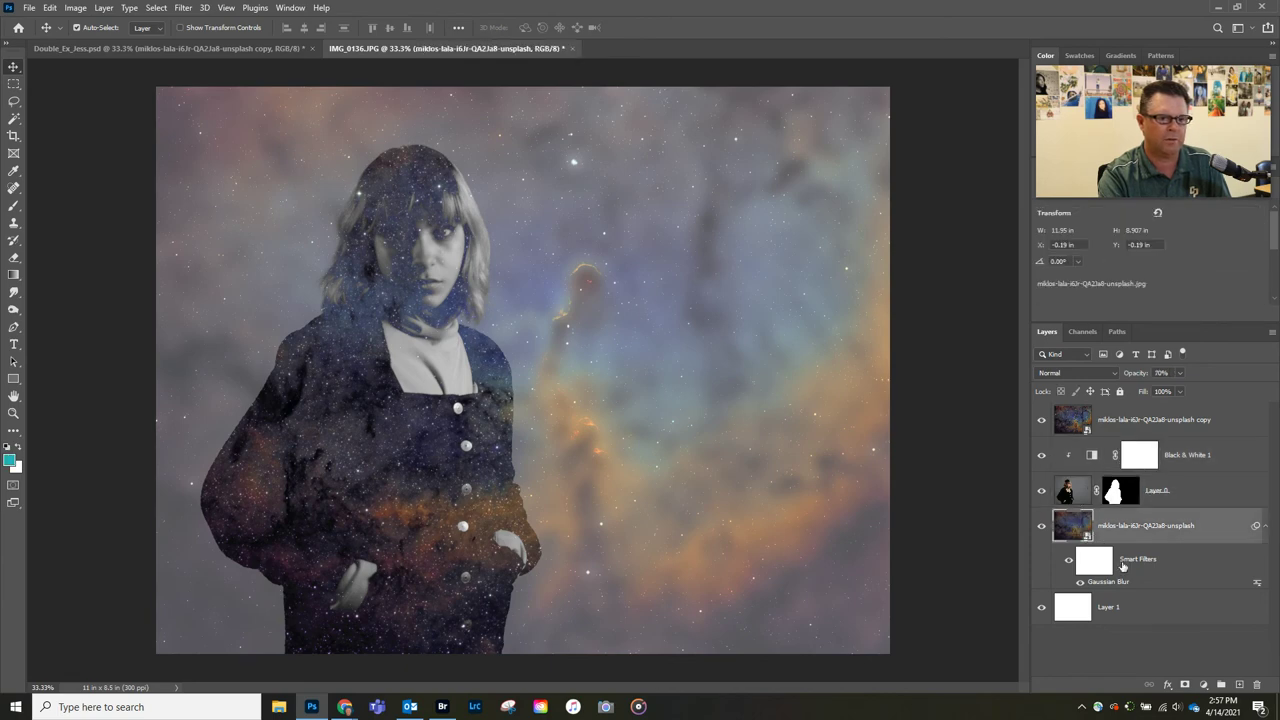